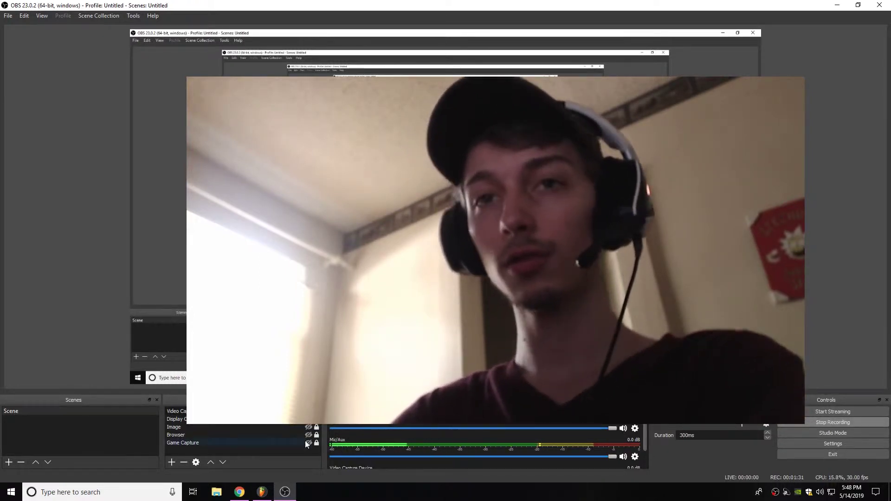
Switch to FL Studio and add a second Omnisphere instrument from the browser to the channel rack
click(264, 493)
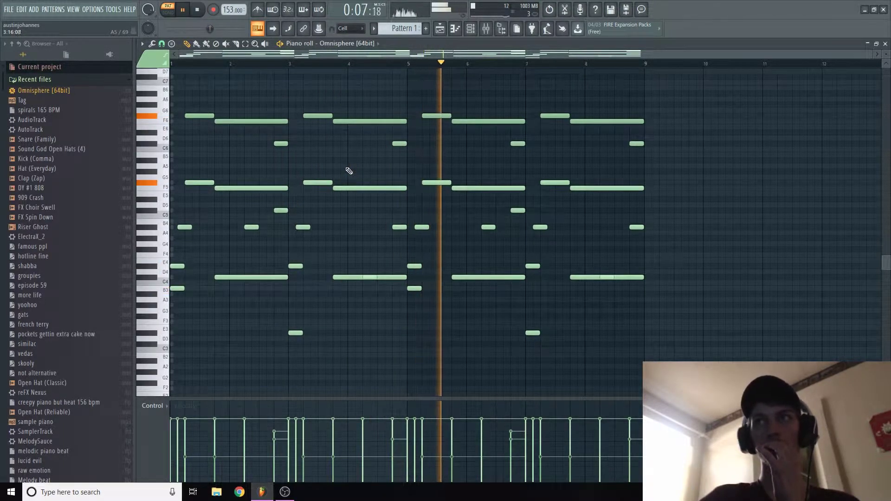
key(F6)
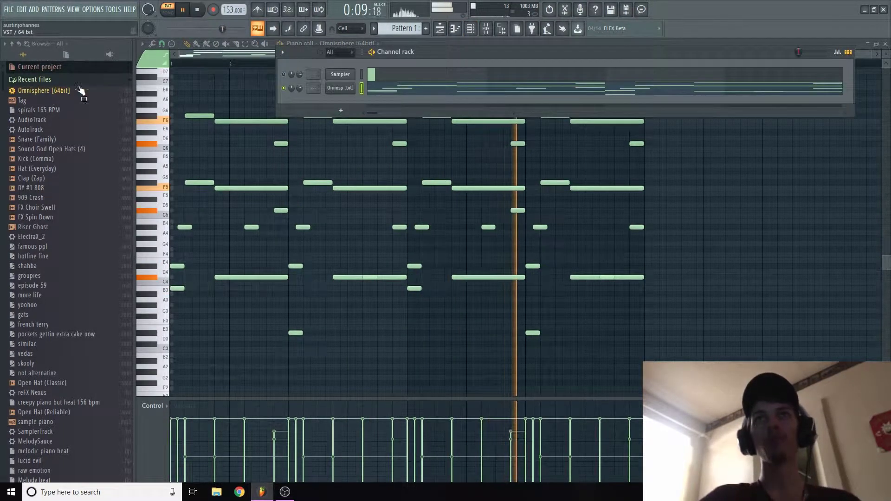
drag(335, 100, 335, 103)
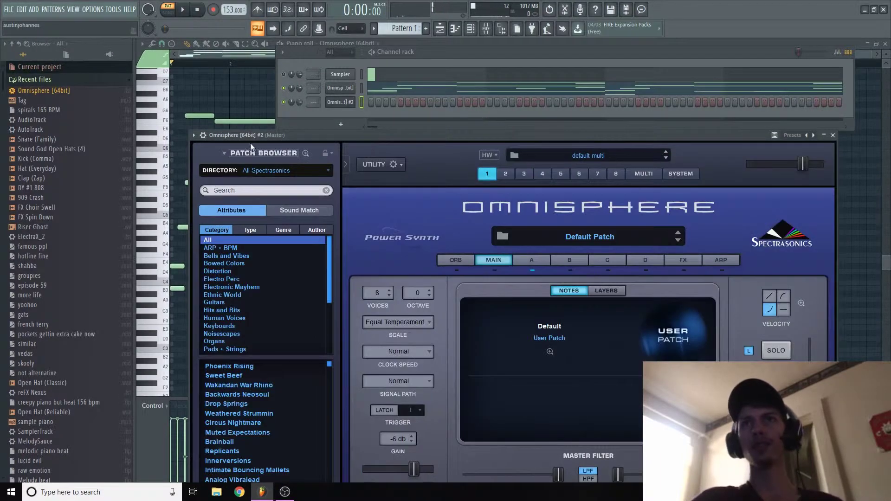
Sort Omnisphere #2's patches by ratings, load the Liquid Tones patch and play the melody with it
click(255, 153)
drag(296, 138, 269, 100)
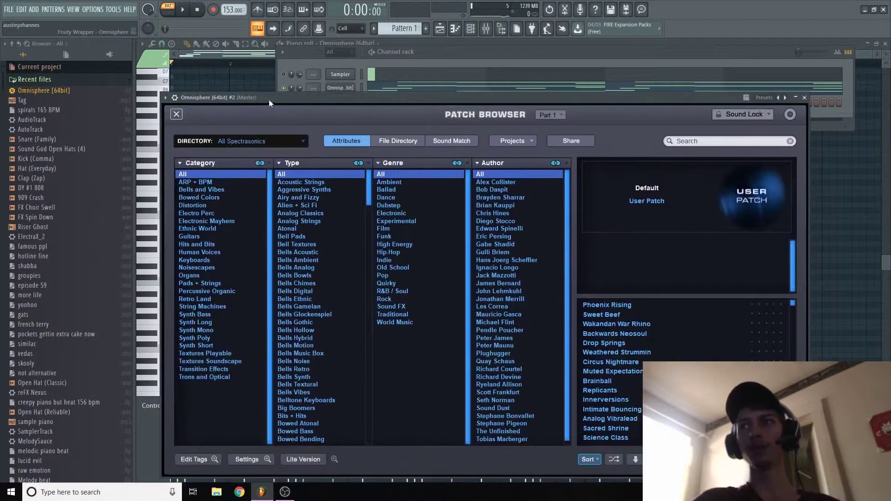
click(590, 460)
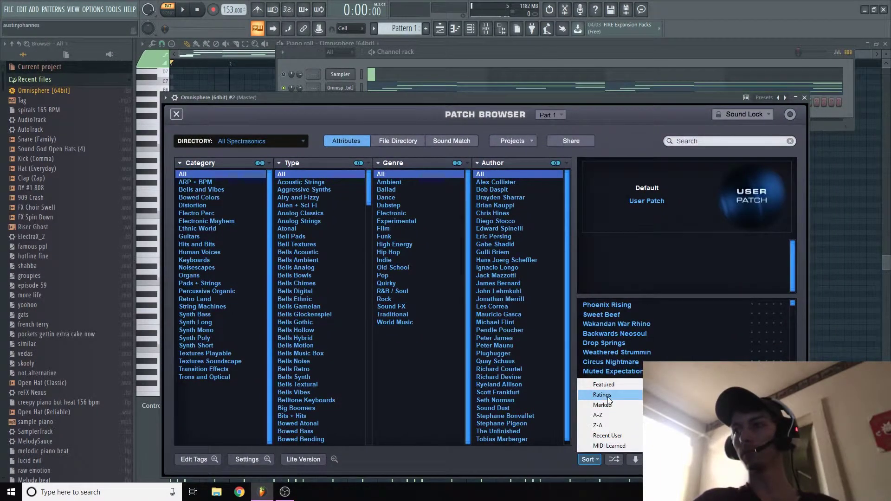
click(608, 397)
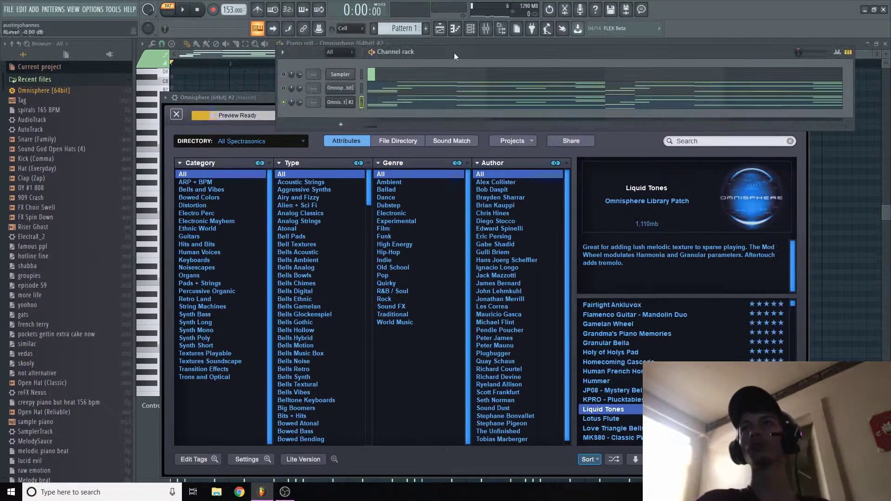
key(space)
click(176, 114)
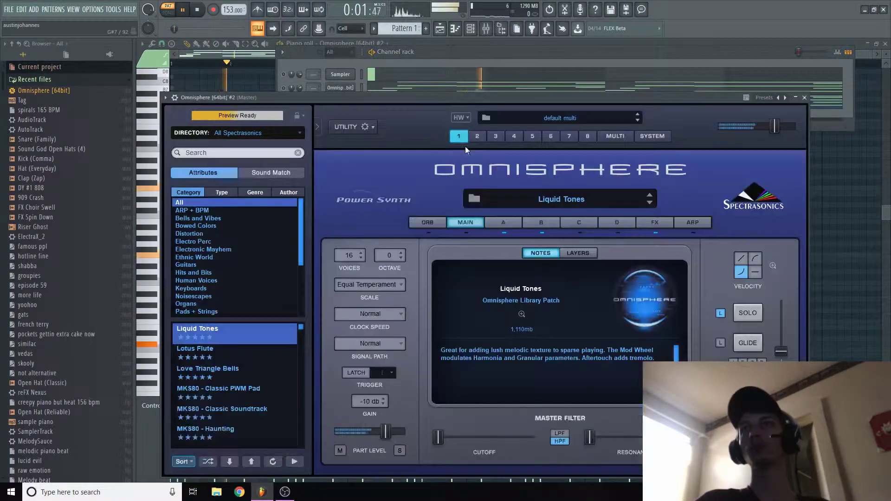
drag(402, 94, 411, 134)
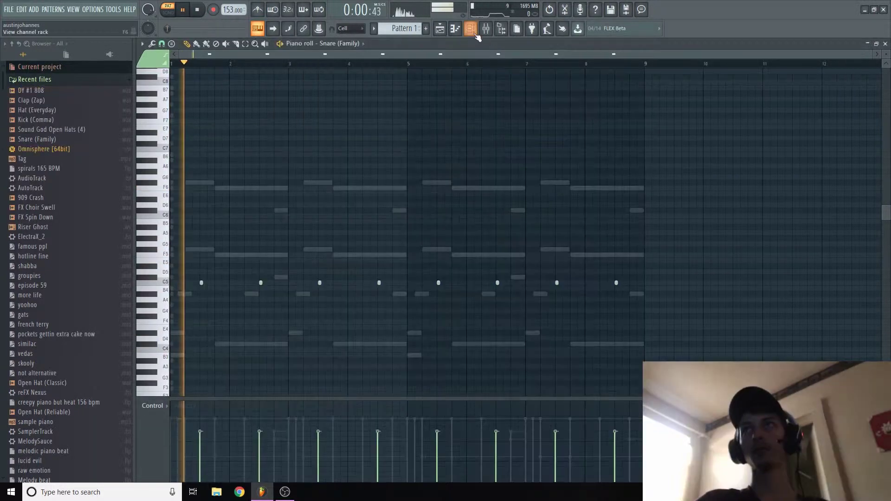
Copy the snare pattern into the Clap (Zap) piano roll and lower its notes by one semitone
key(F6)
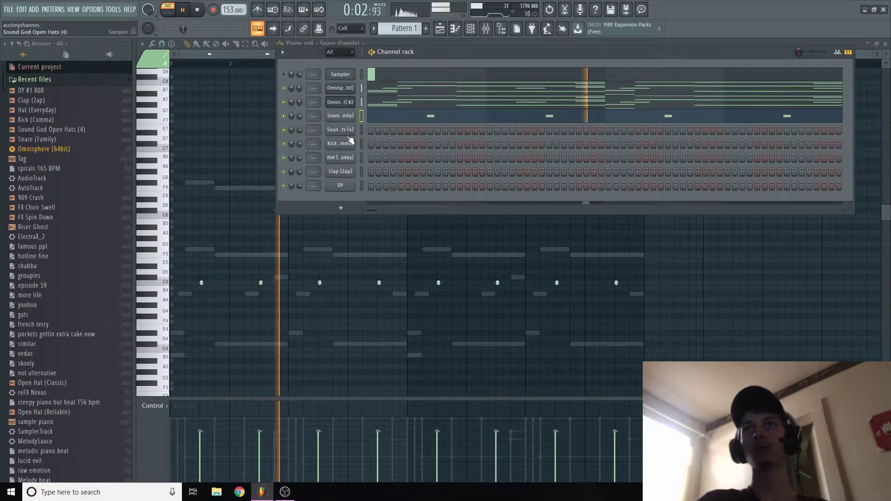
click(362, 171)
key(F6)
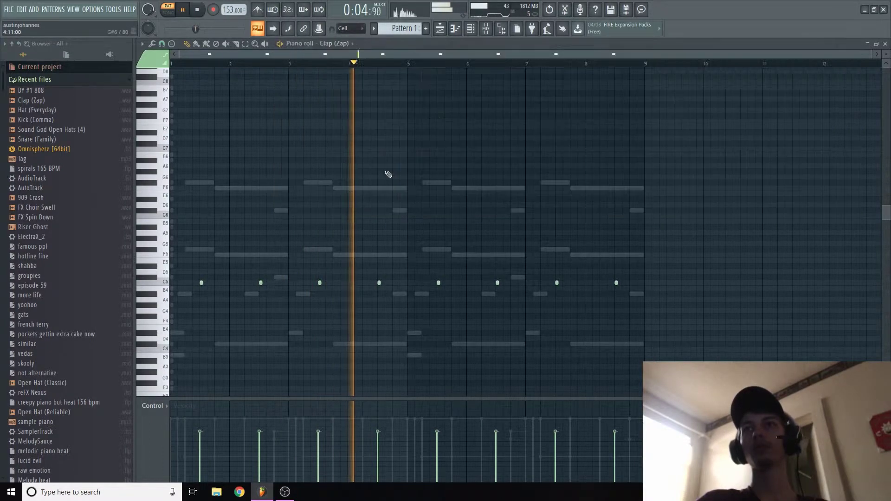
key(shift+Down)
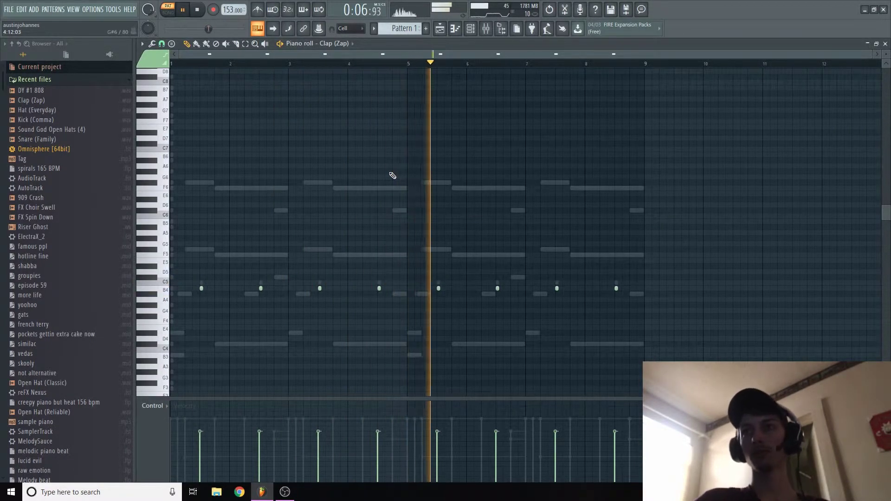
Add extra Snare (Family) hits at C5 near the start of bars 4 and 8
click(337, 42)
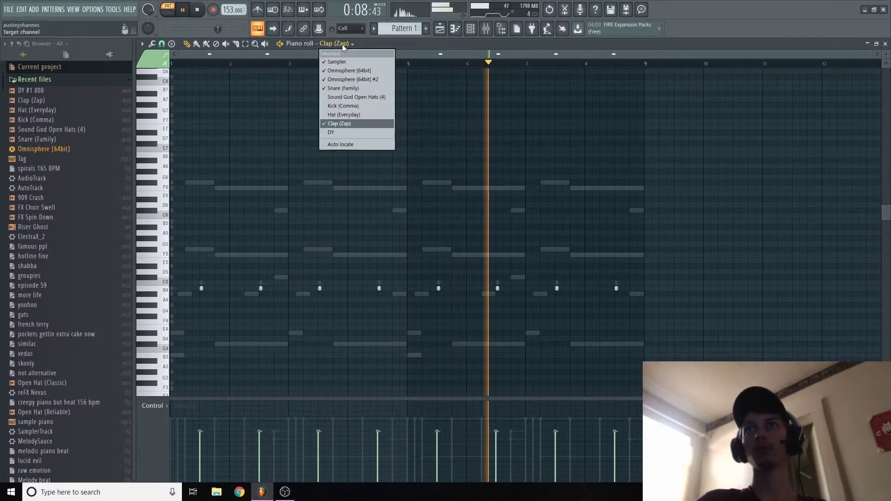
click(357, 88)
click(594, 282)
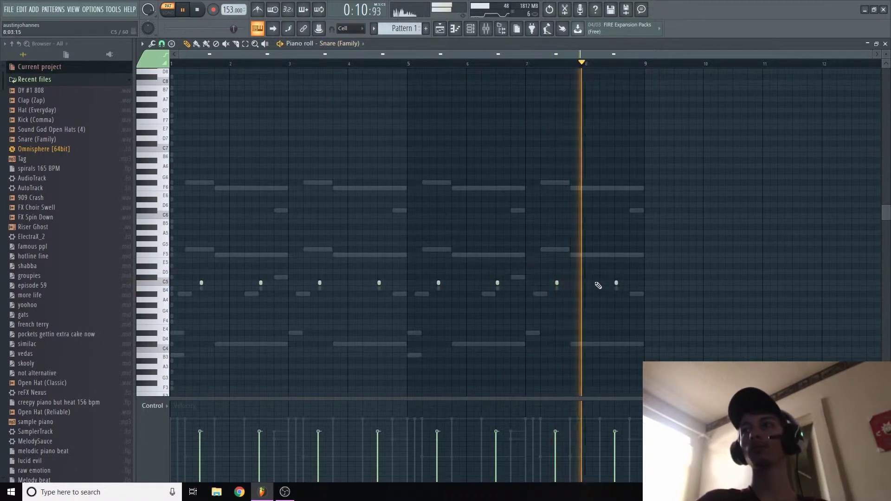
click(283, 283)
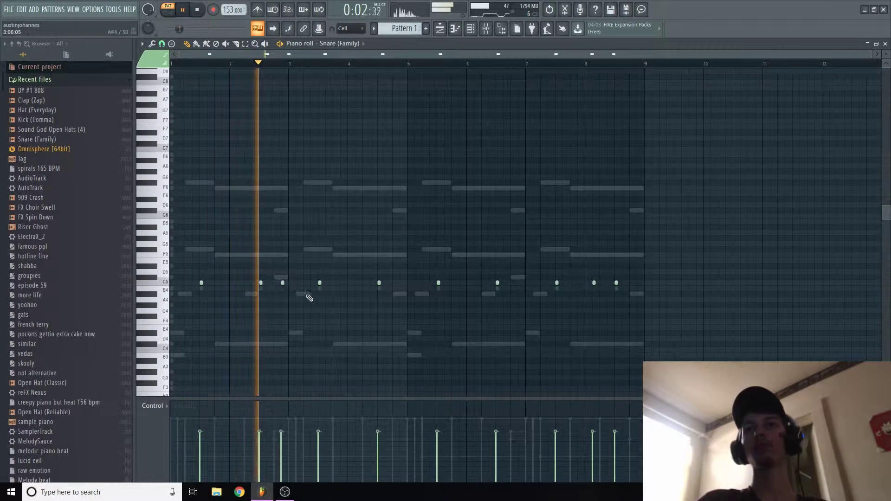
click(357, 283)
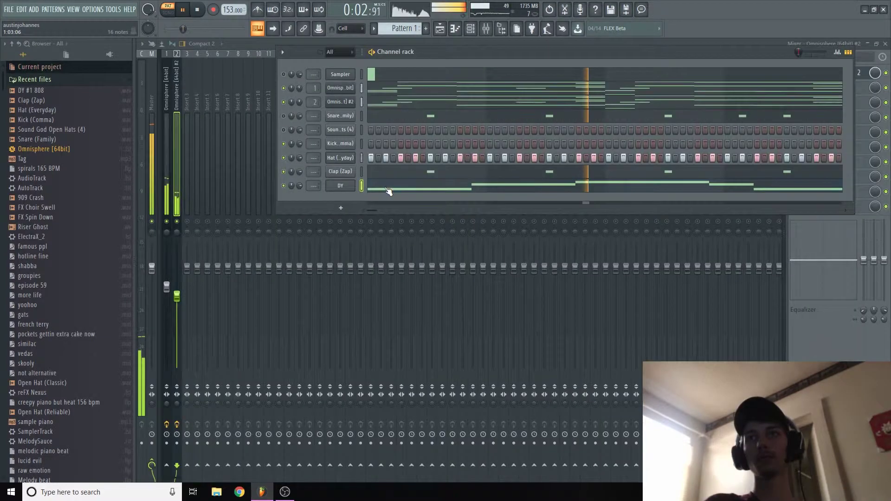
Raise the velocity of all notes in the DY bass pattern
click(388, 191)
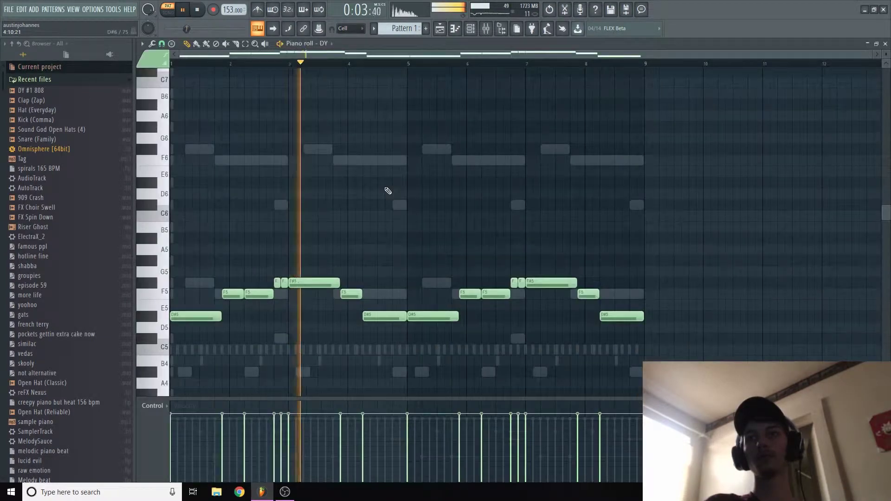
key(ctrl+a)
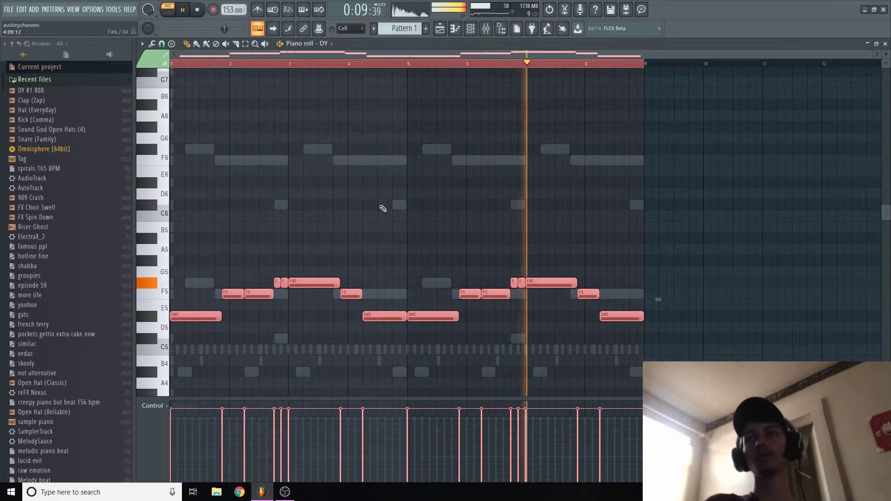
click(383, 205)
click(477, 31)
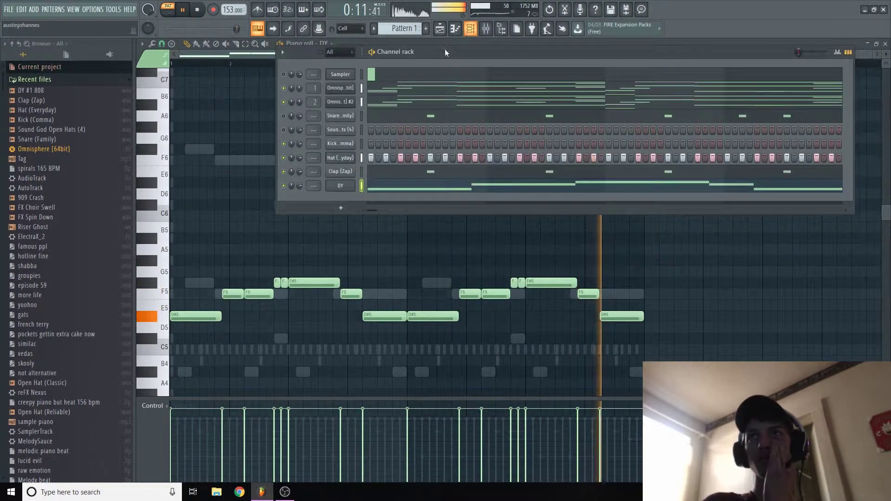
Set Cut and By to 3 for Hat (Everyday) and to 5 for Clap (Zap), and raise both channels' volume levels
click(340, 158)
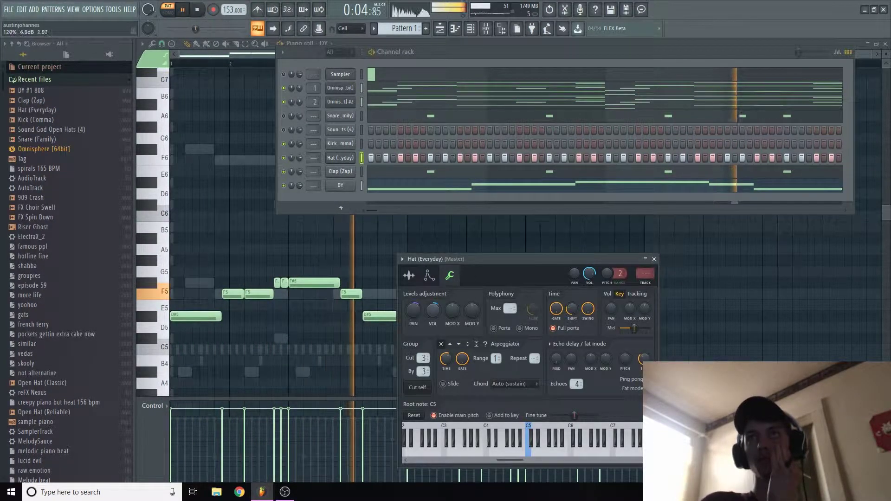
click(349, 173)
click(203, 117)
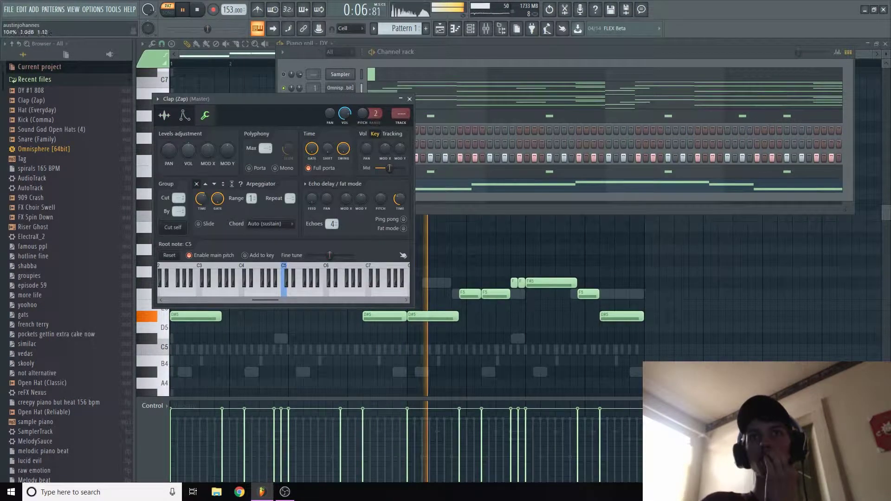
click(427, 181)
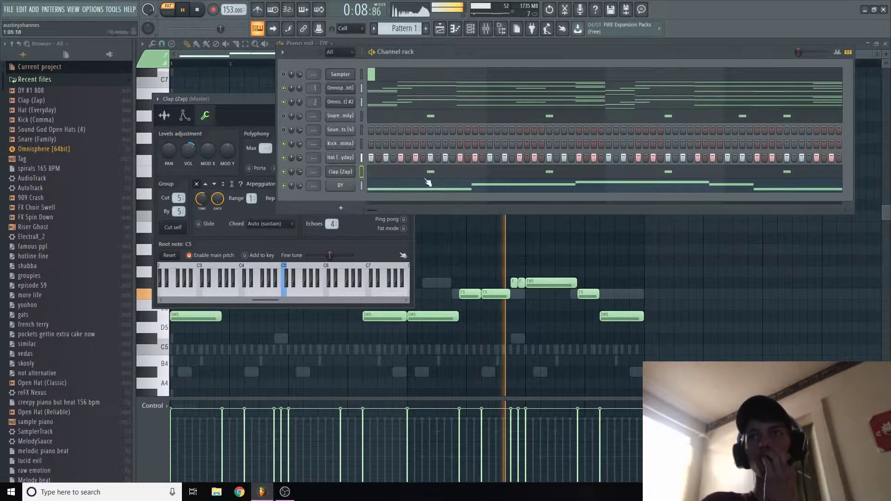
Unmute the Snare (Family) channel and check its sample settings
click(284, 116)
click(341, 115)
click(257, 163)
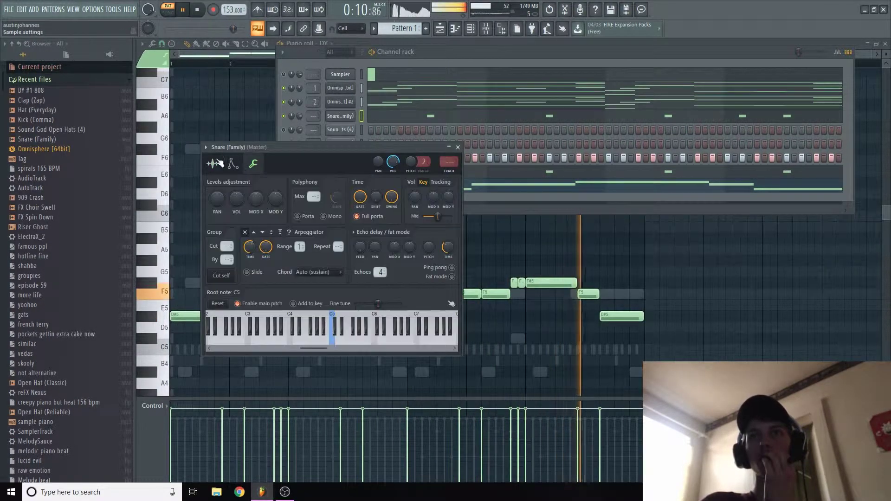
click(215, 163)
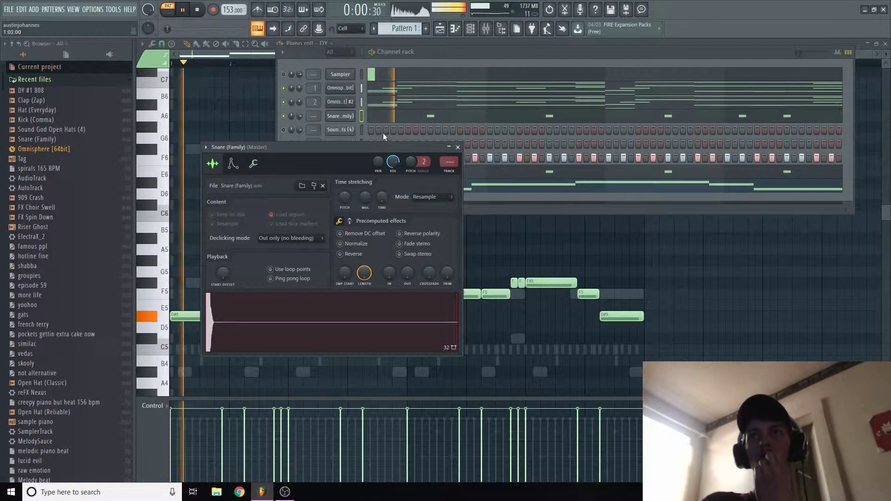
click(445, 42)
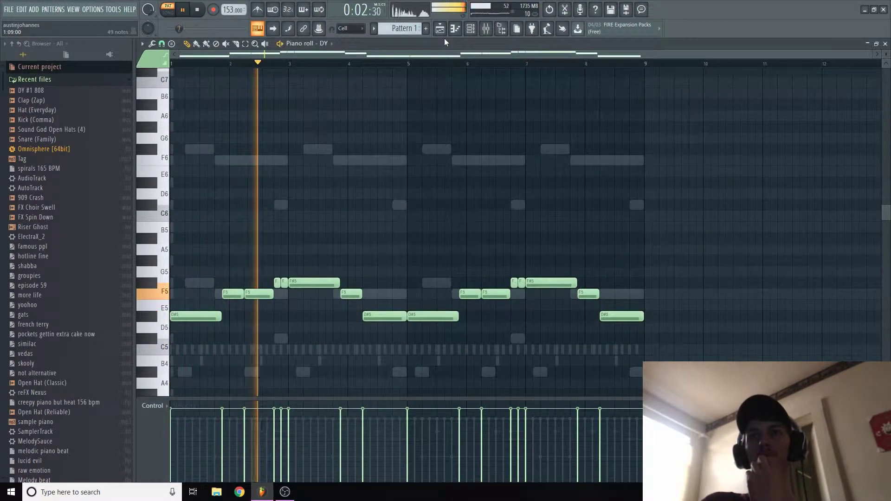
click(474, 31)
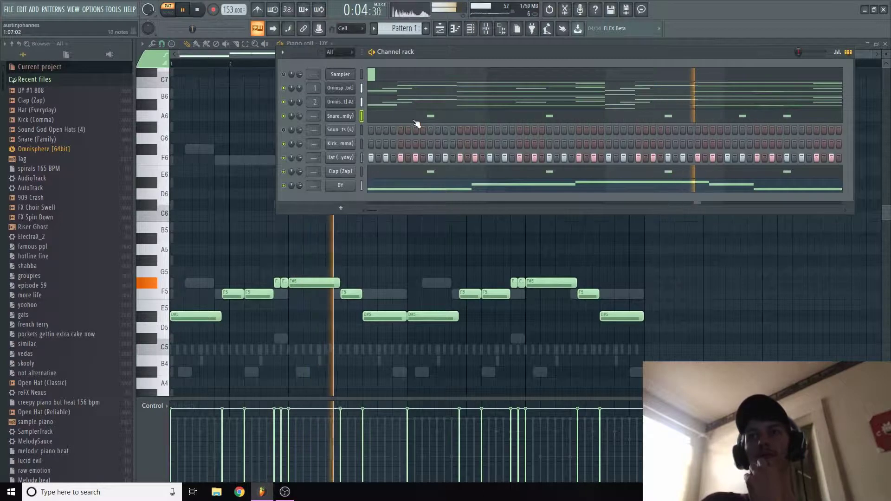
right_click(352, 159)
click(353, 193)
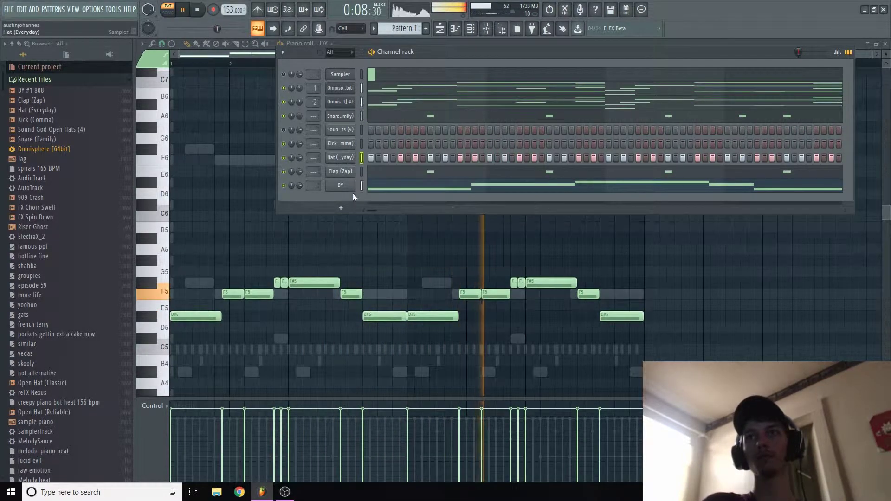
Load Fruity Soft Clipper into effect slot 1 of the Master mixer track
key(F9)
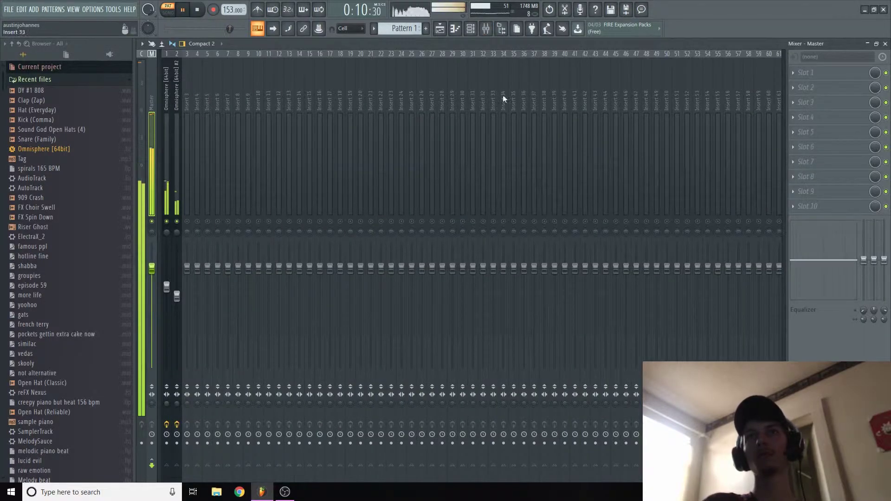
click(807, 72)
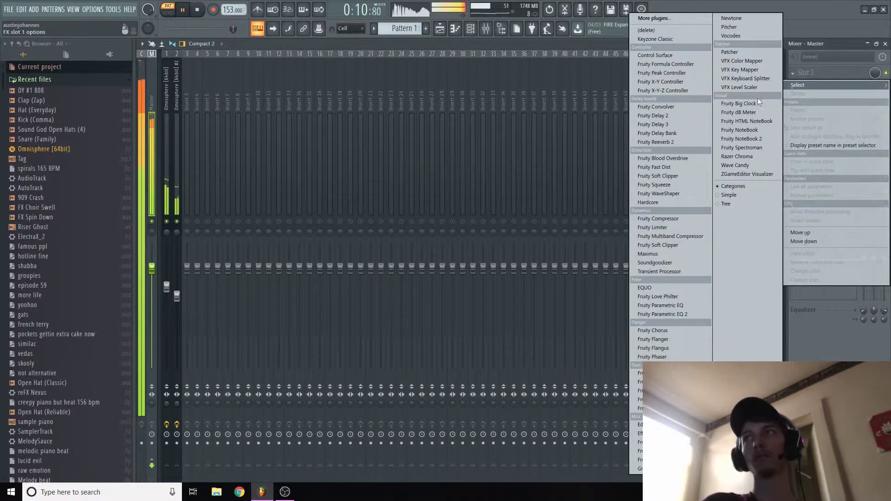
click(674, 175)
Copy the DY bass notes into the Kick (Comma) piano roll and transpose them all down three semitones
click(469, 30)
click(359, 144)
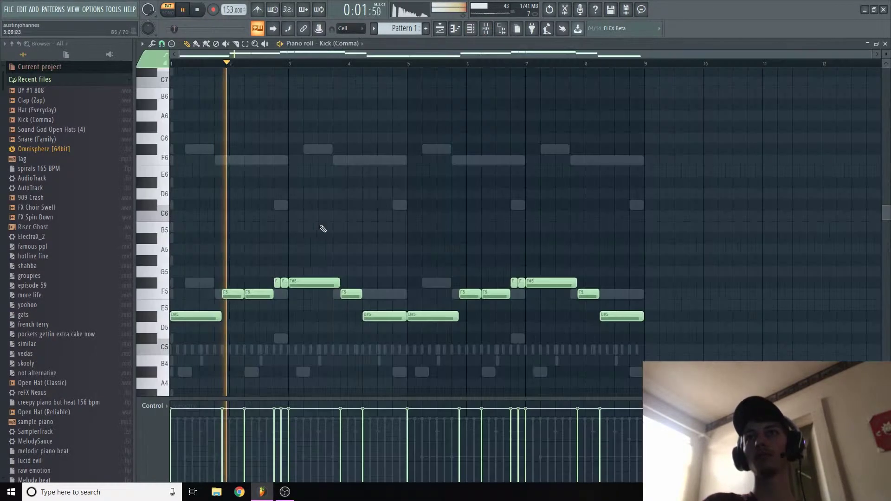
right_click(187, 347)
key(ctrl+a)
key(shift+Down)
key(shift+Down)
key(shift+Down)
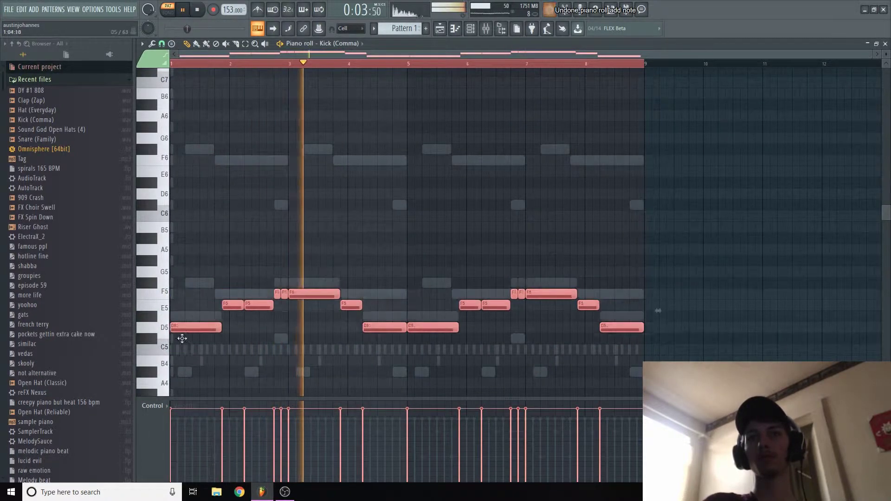
Lower the three D#5 kick notes across bars 2 and 3 to C5
drag(275, 314, 358, 317)
key(shift+Down)
key(shift+Down)
key(shift+Down)
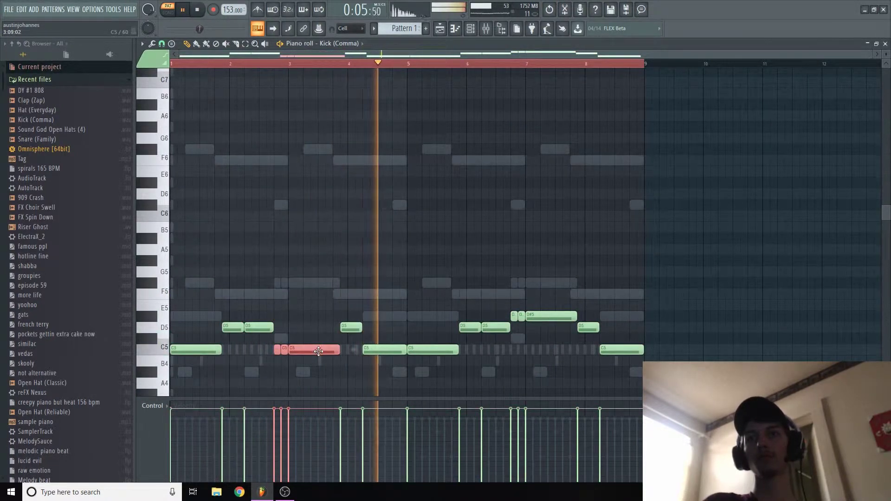
Delete all kick notes in bars 5 to 8
right_click(552, 317)
right_click(441, 352)
right_click(622, 350)
right_click(589, 327)
right_click(471, 327)
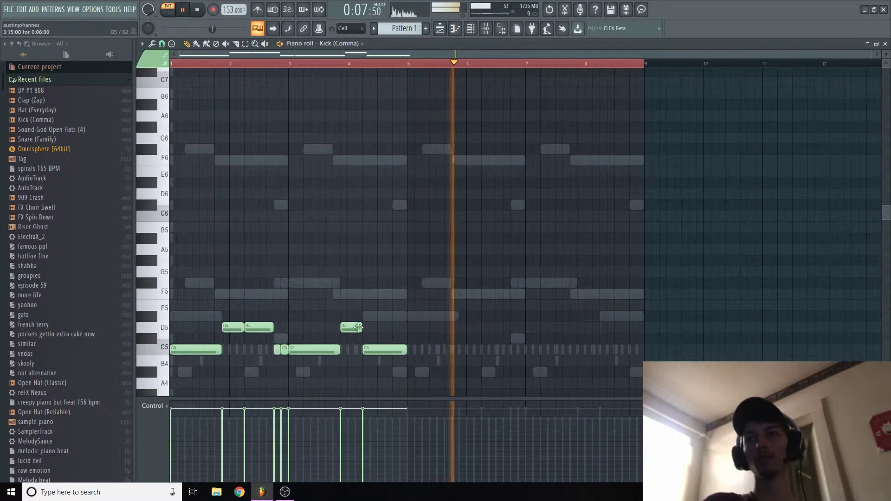
Try to shift the remaining D5 kick notes in the first four bars onto C5
drag(353, 327, 346, 348)
drag(289, 326, 228, 357)
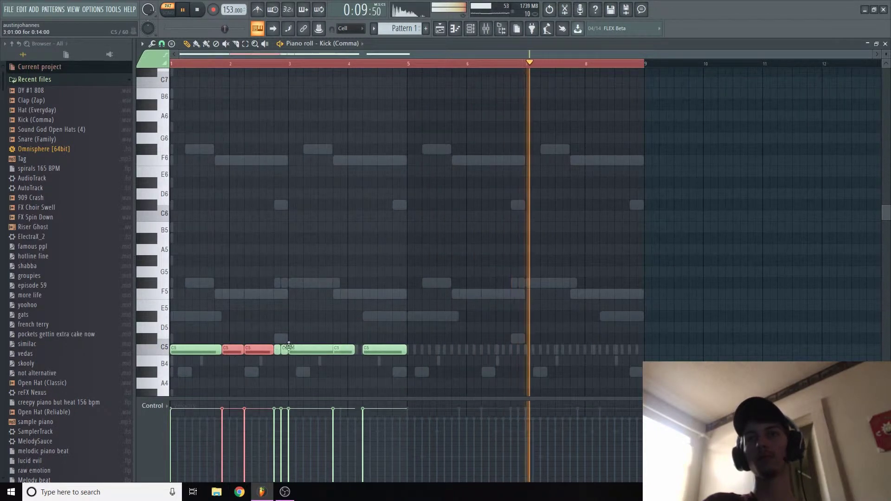
key(ctrl+z)
key(ctrl+alt+z)
key(ctrl+alt+z)
Move the remaining D5 kick notes straight down to C5, keeping their timing
drag(350, 330, 351, 357)
drag(287, 325, 236, 330)
drag(236, 329, 236, 352)
Duplicate the four-bar kick pattern into bars 5 to 8
key(ctrl+d)
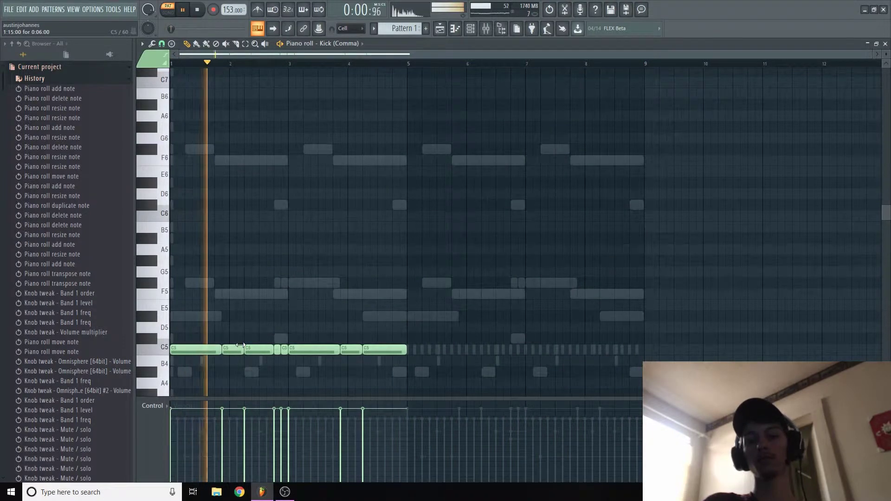
key(ctrl+b)
key(ctrl+d)
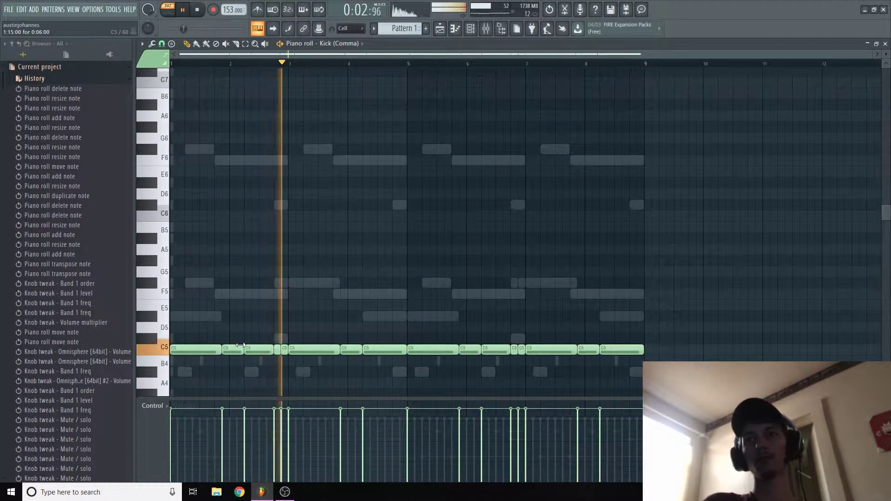
Shorten all the kick notes to one-step hits and open the Kick (Comma) channel settings
key(shift+d)
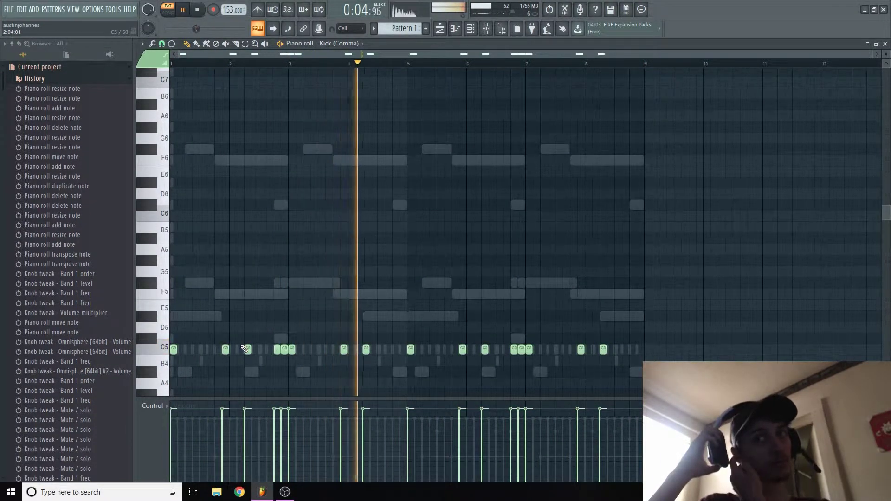
click(470, 28)
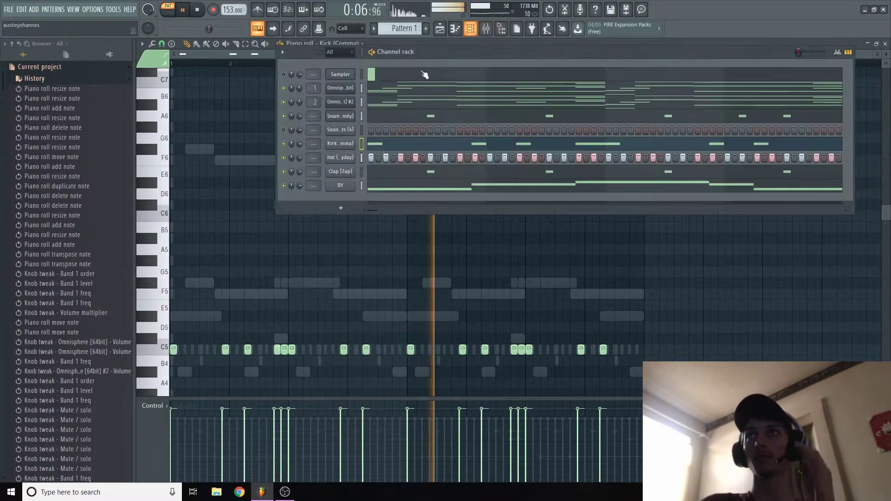
click(337, 144)
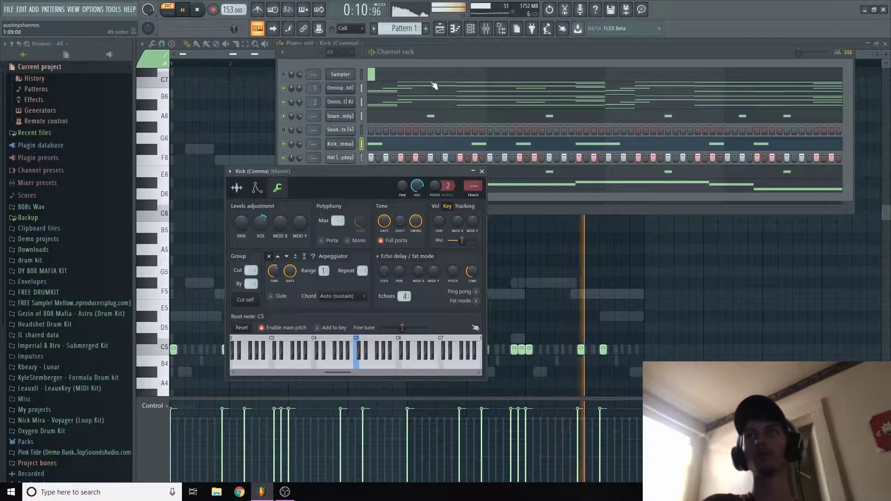
Add Sound God Open Hats notes on F#4 at the start of bar 7 and on C5 late in bar 7
click(441, 43)
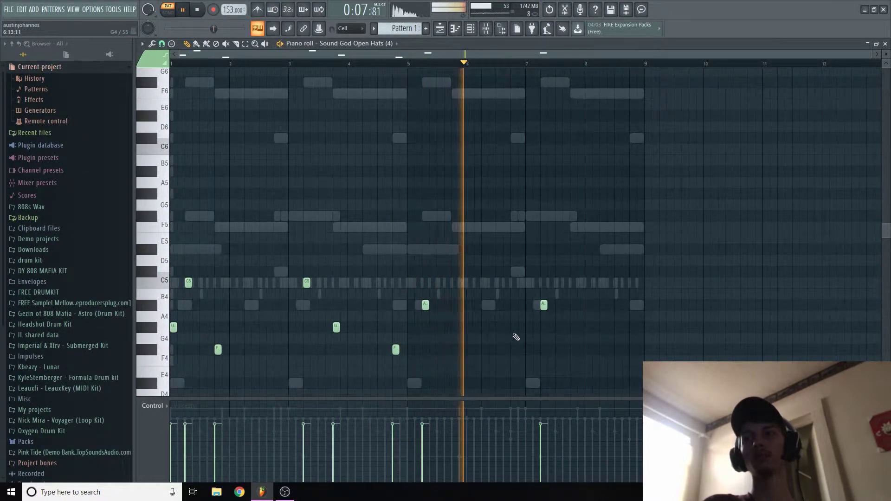
click(528, 349)
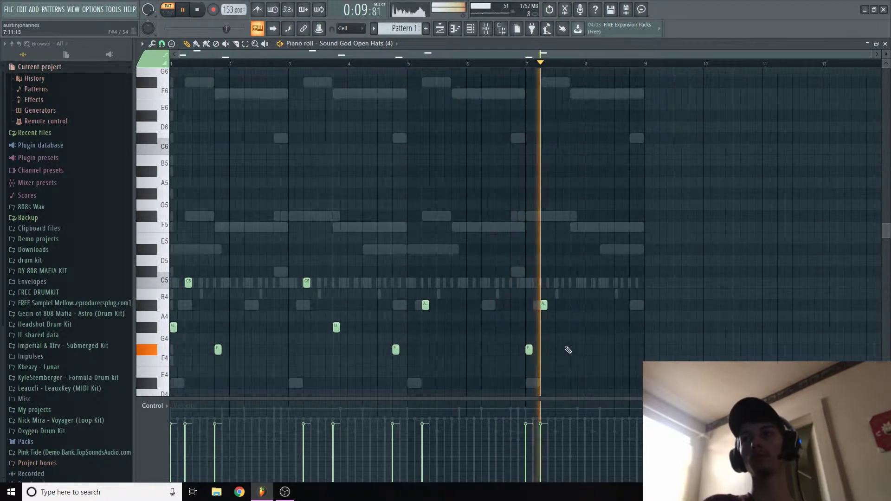
click(574, 282)
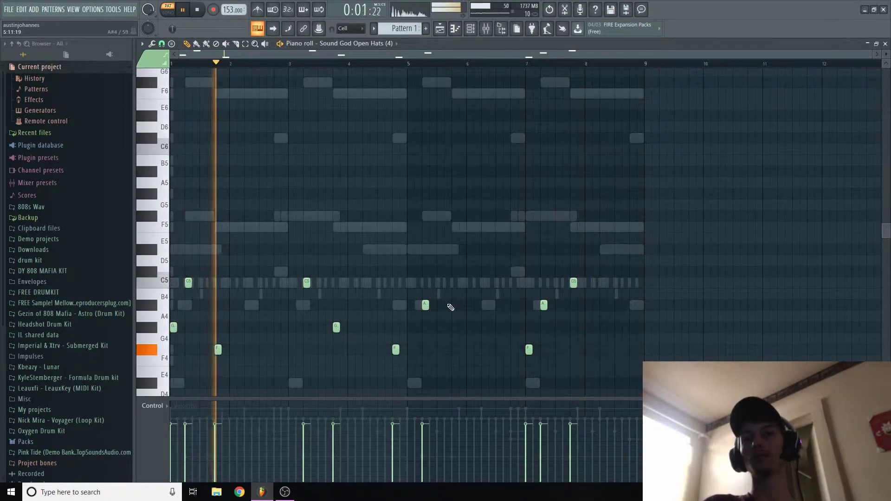
Move the open hat note late in bar 1 up to C5 and slightly lower the velocity of all open hat notes
key(space)
drag(218, 312, 218, 250)
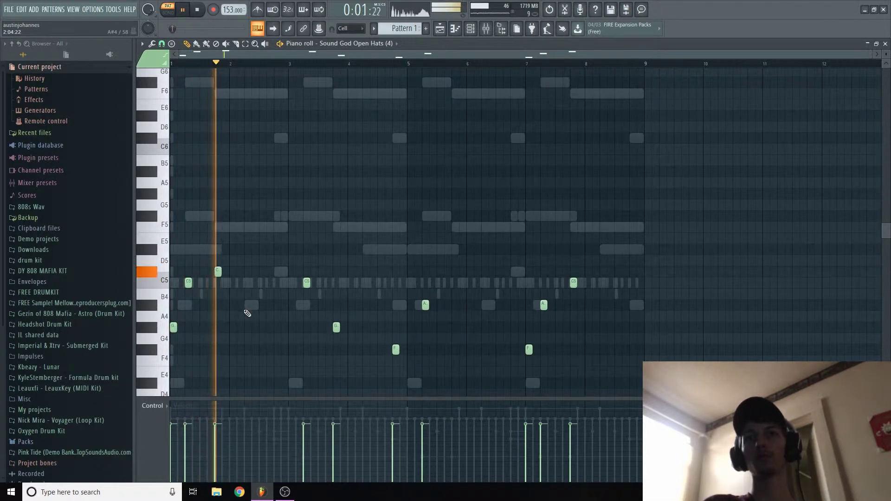
key(ctrl+a)
key(ctrl+d)
key(space)
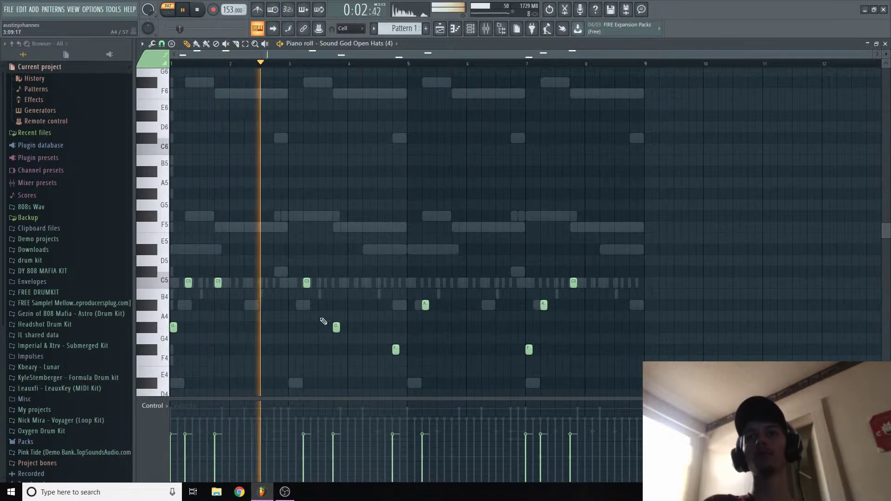
Add a third Omnisphere channel from the recent files, placed below the second Omnisphere layer
click(471, 29)
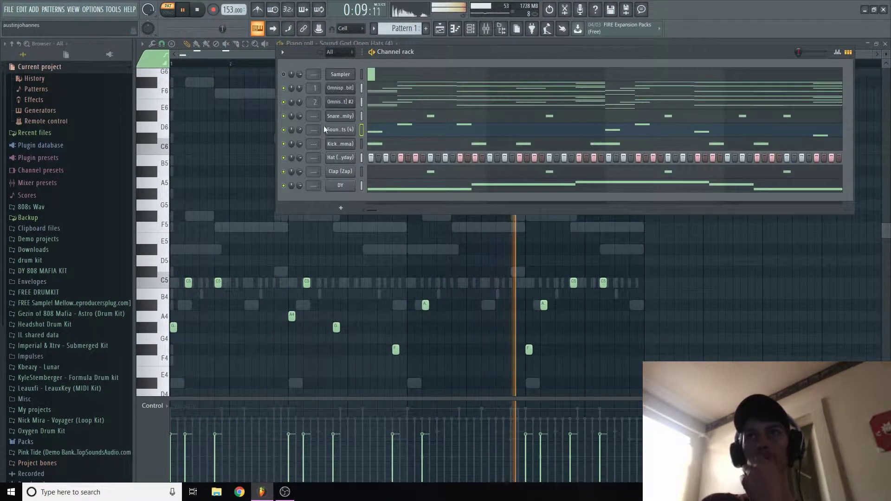
click(46, 134)
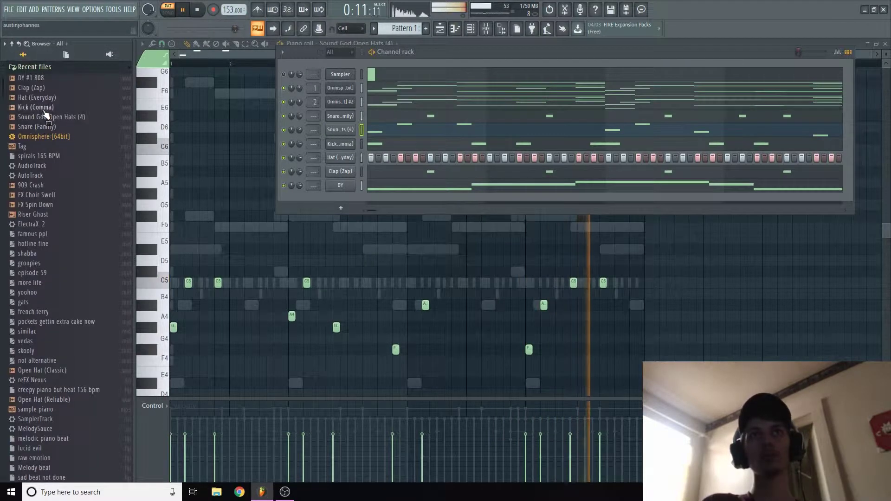
drag(328, 103, 324, 108)
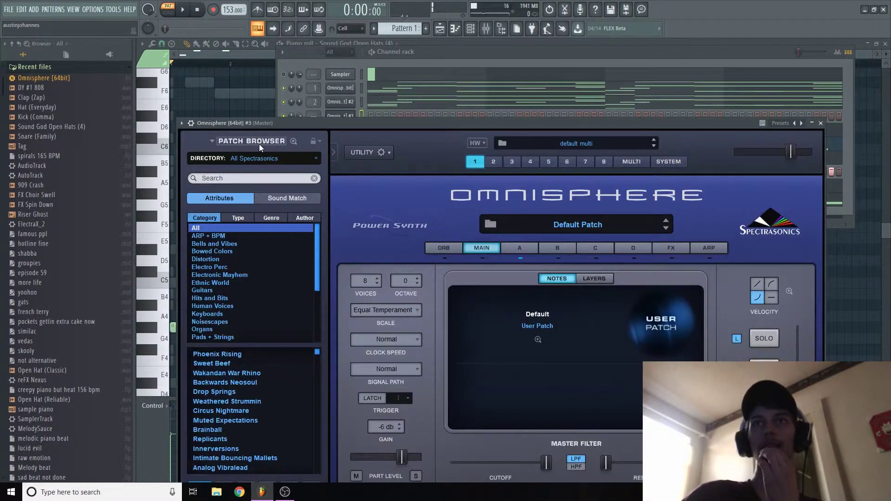
Sort the full Omnisphere patch list by rating and load one of the highest-rated patches for the new layer
click(259, 145)
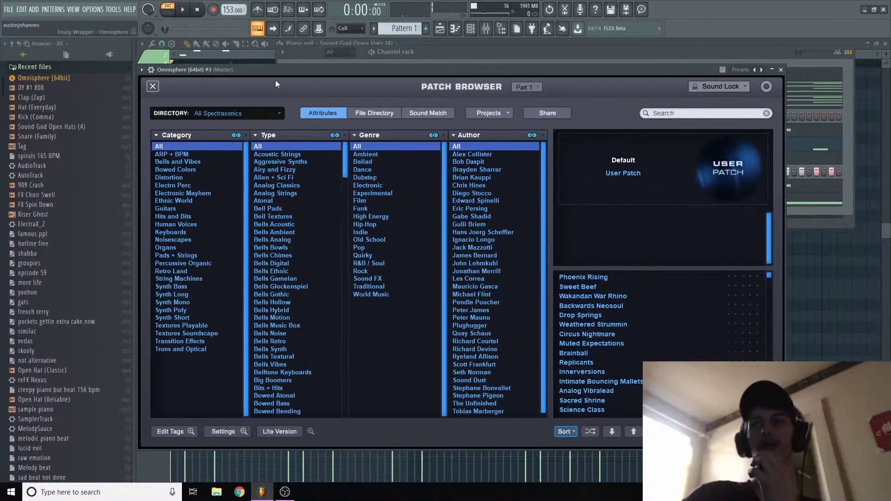
click(566, 432)
click(580, 369)
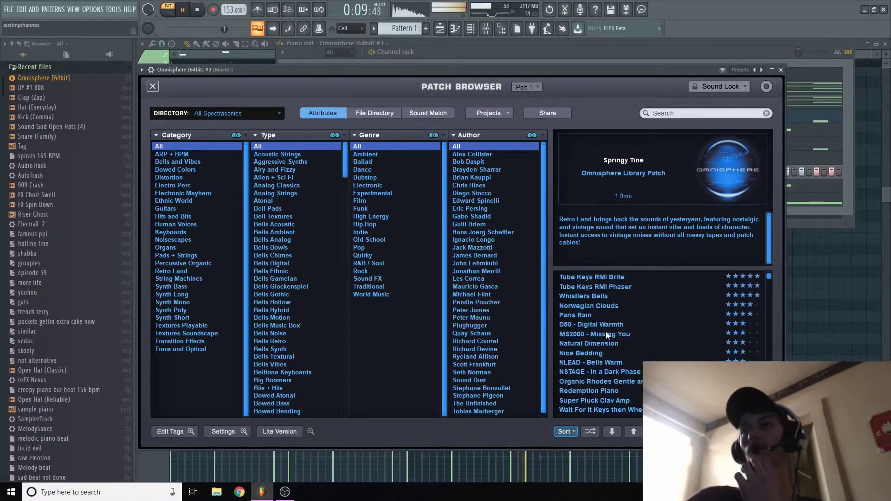
scroll(606, 332, up, 2)
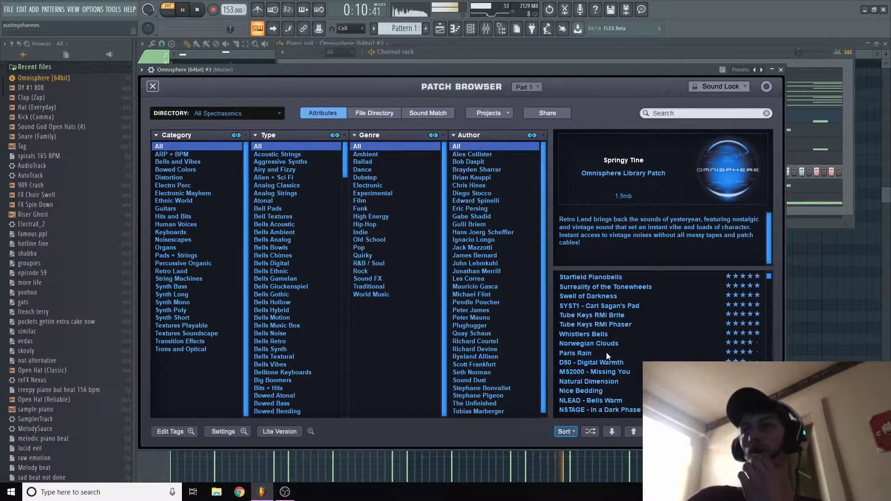
scroll(606, 353, up, 2)
click(591, 392)
Make the third Omnisphere melody legato and extend its last C#6 note to the end of bar 8
click(502, 42)
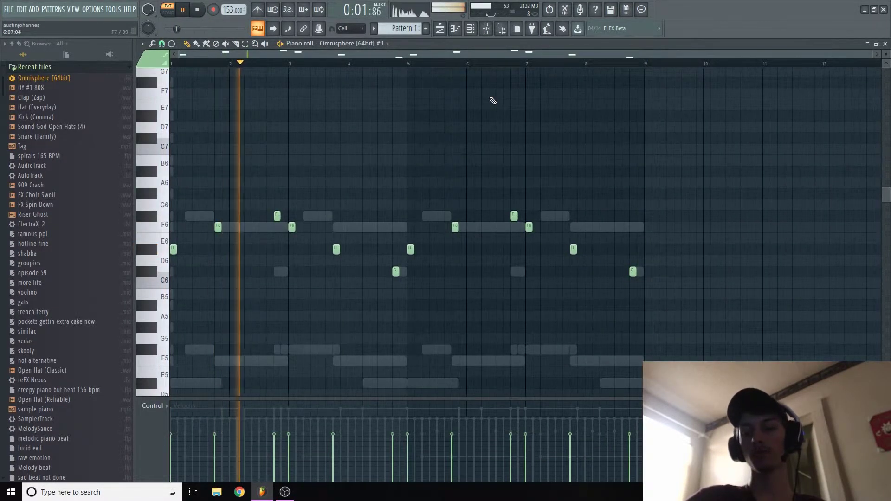
key(ctrl+l)
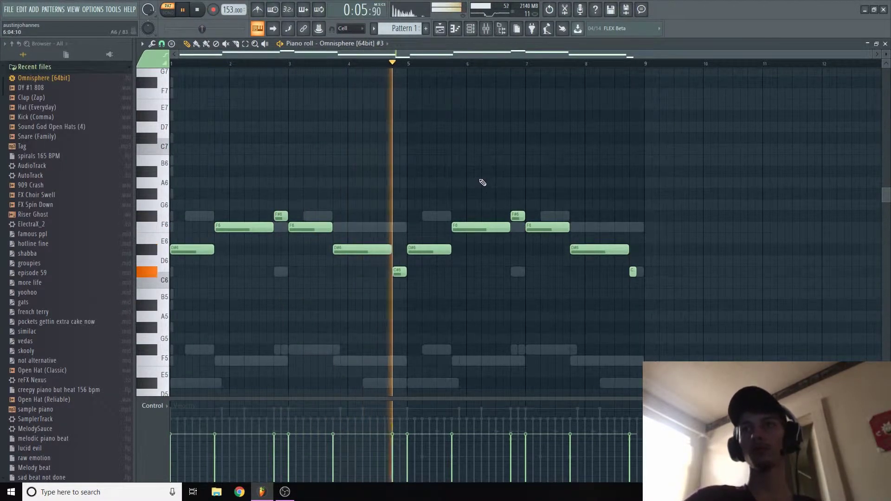
drag(636, 273, 643, 272)
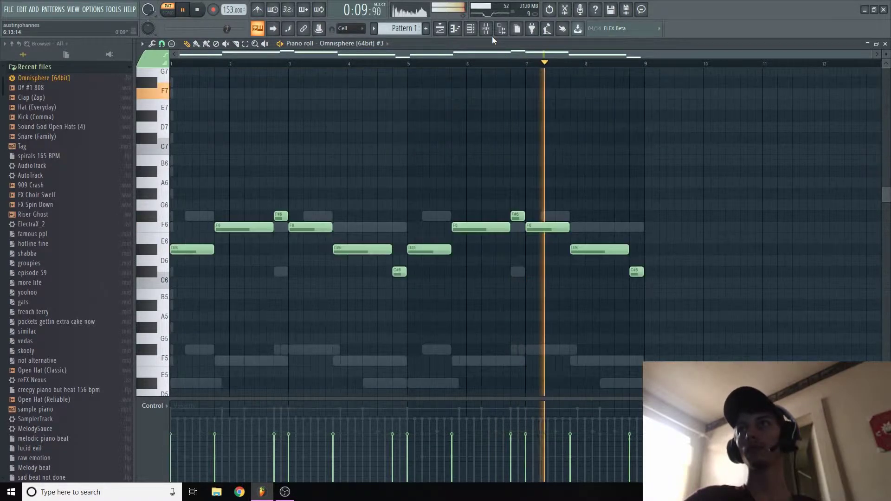
Open the Hat (Everyday) notes and apply the arpeggiator to the first two hats of bar 2 for a fast roll
key(F6)
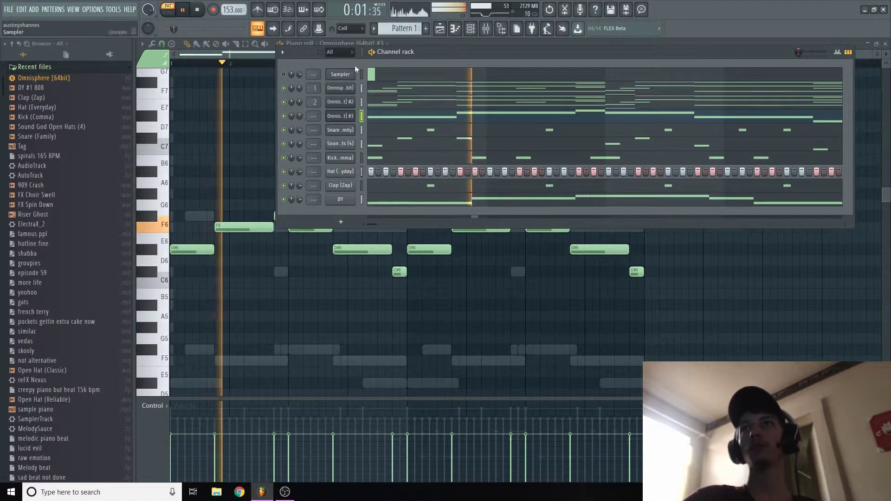
key(F6)
key(F6)
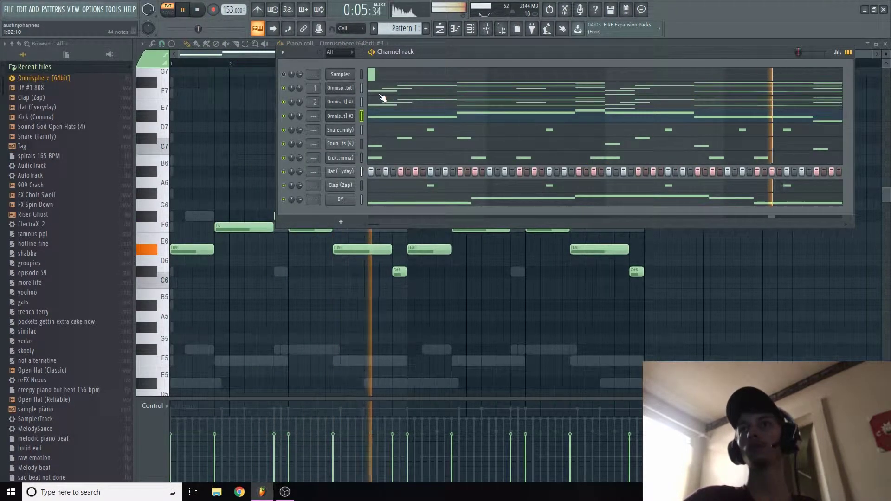
right_click(348, 174)
click(362, 191)
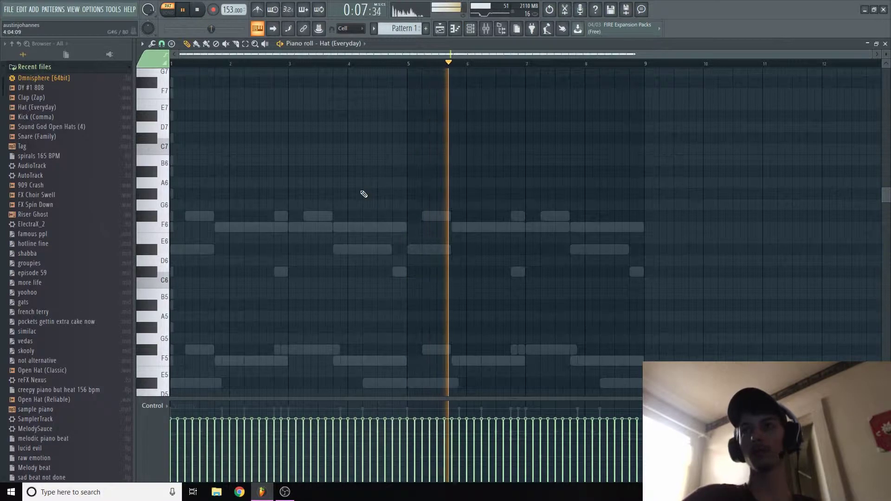
scroll(366, 204, down, 3)
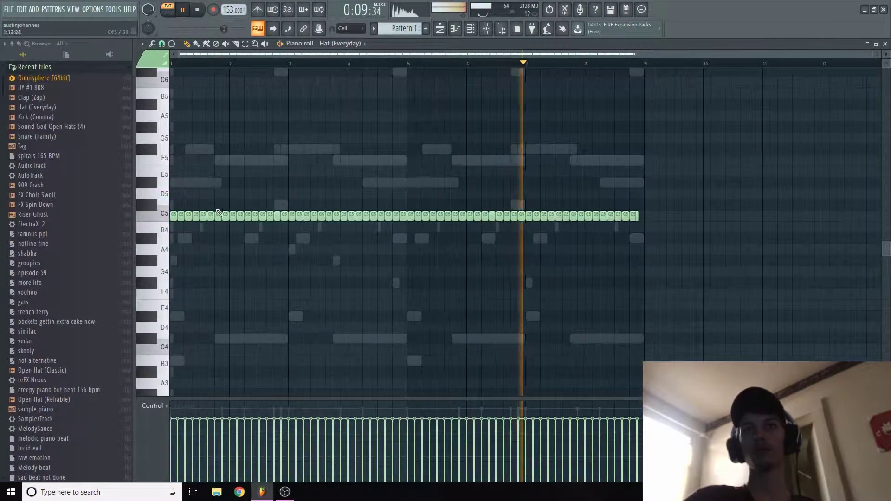
drag(229, 212, 244, 219)
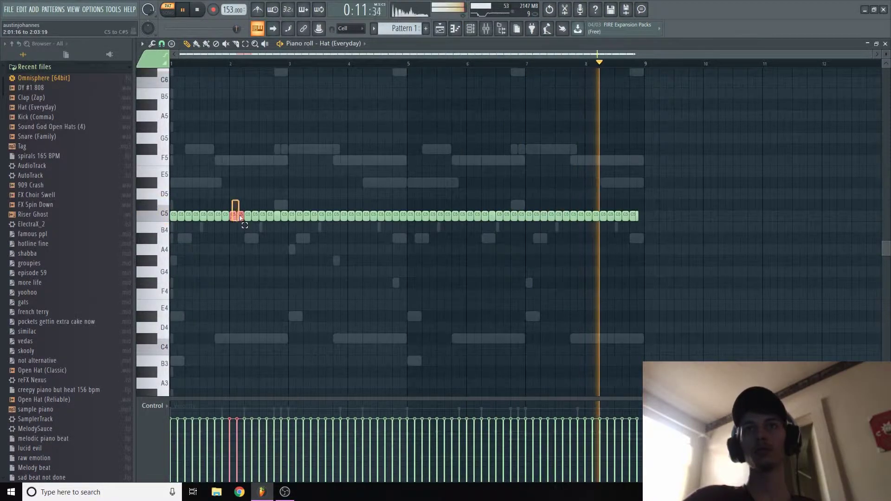
key(alt+a)
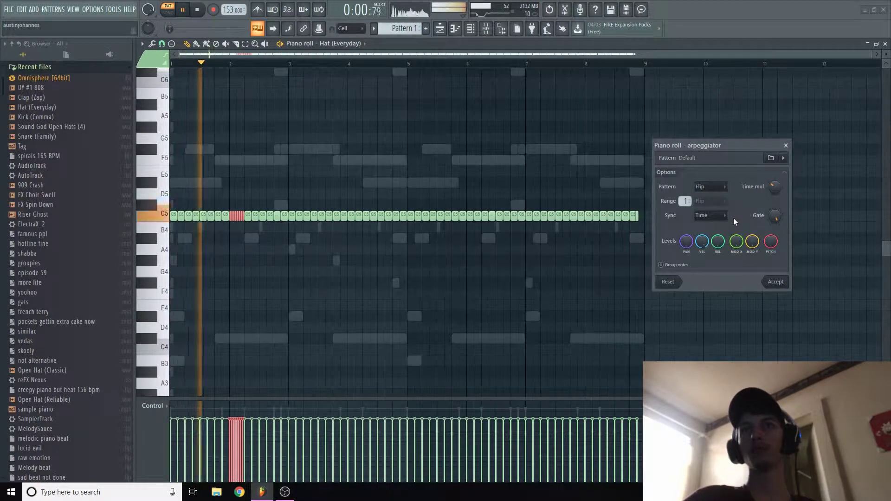
click(778, 283)
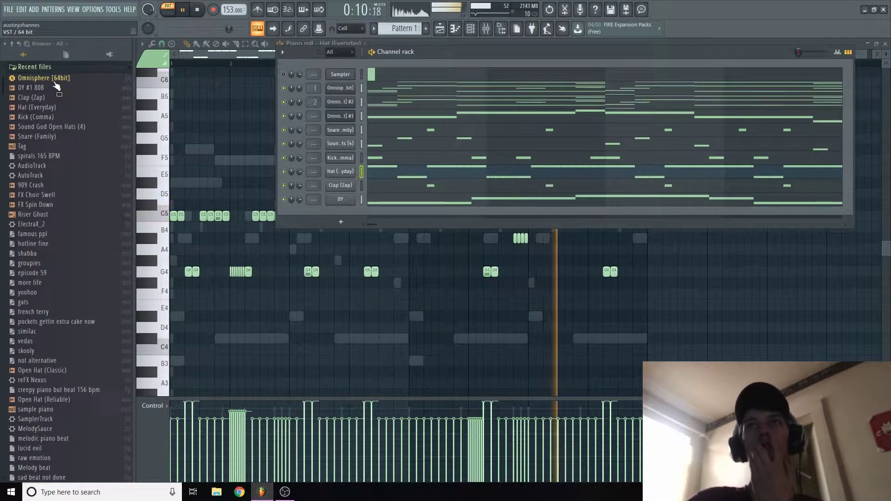
Audition the beat by toggling the mute on the second and third Omnisphere layers, and stop playback
click(284, 101)
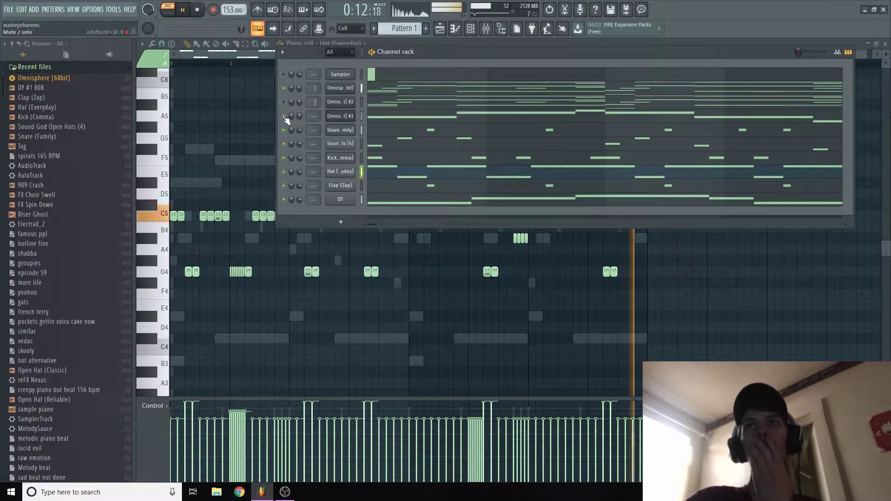
click(283, 116)
click(284, 102)
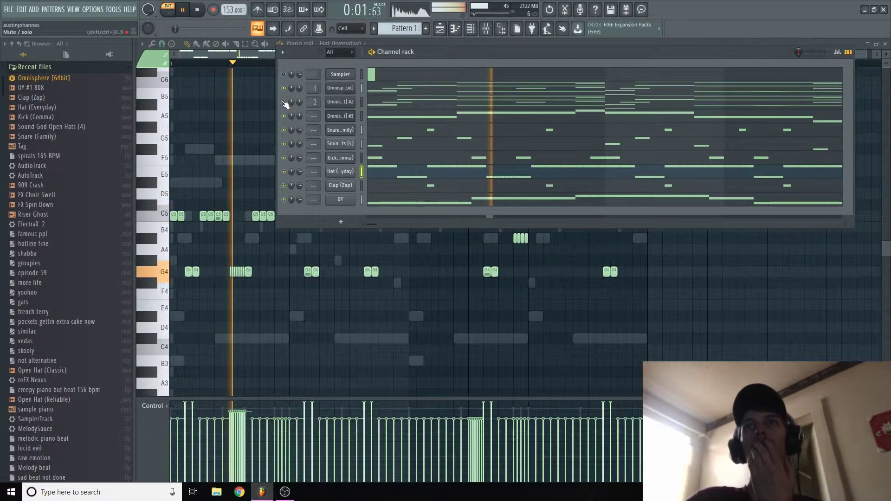
key(space)
Route the snare, open hats, kick, hat, clap and DY channels to consecutive mixer tracks starting at 28
drag(361, 130, 362, 199)
click(486, 29)
right_click(443, 91)
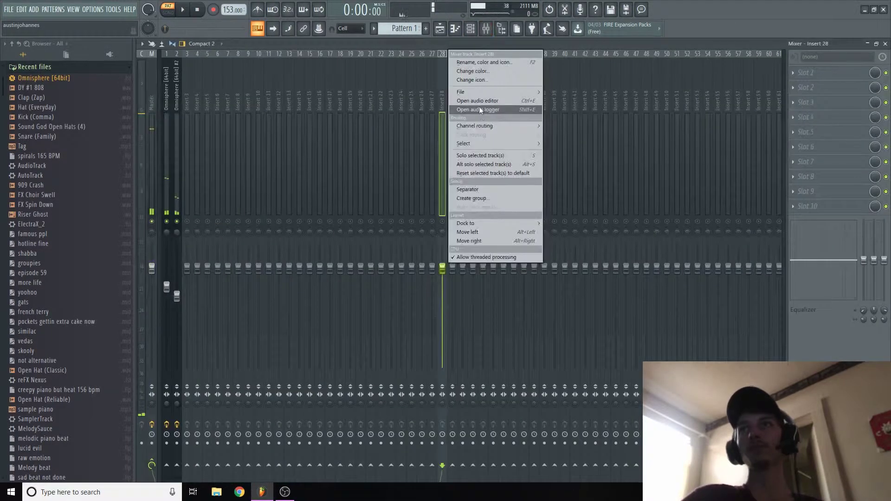
click(578, 135)
Route the third Omnisphere channel to mixer track 3
key(F6)
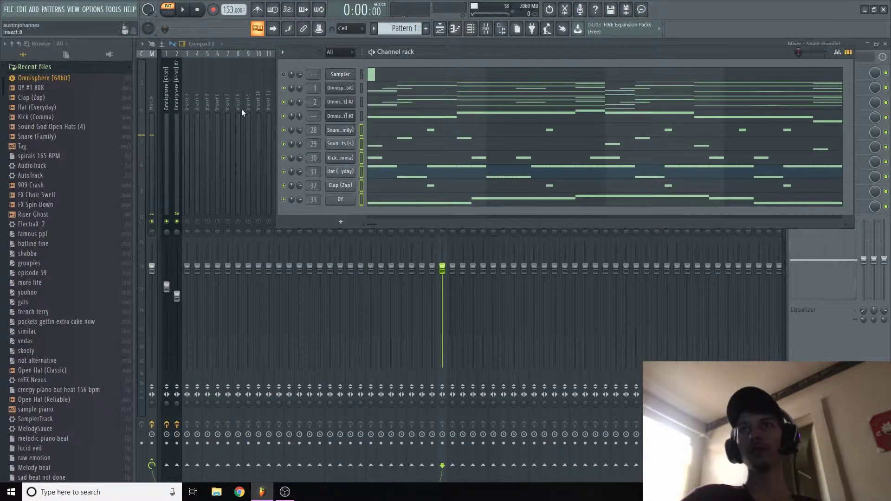
click(188, 99)
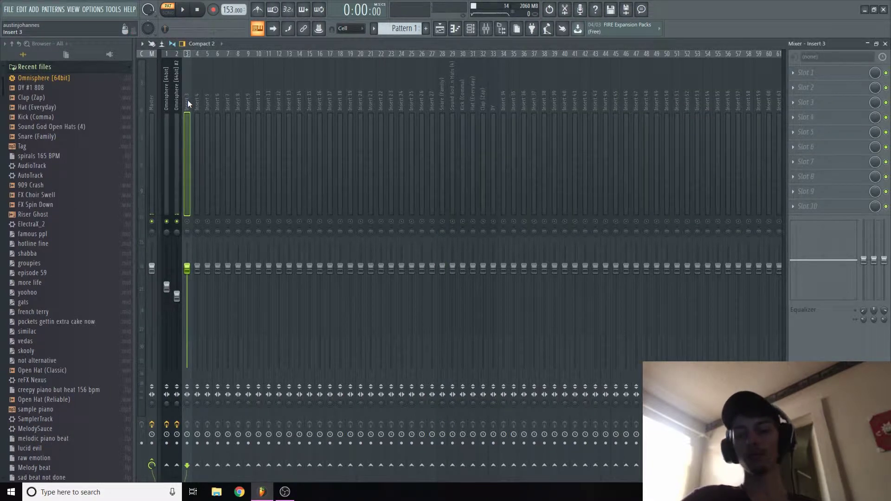
key(ctrl+l)
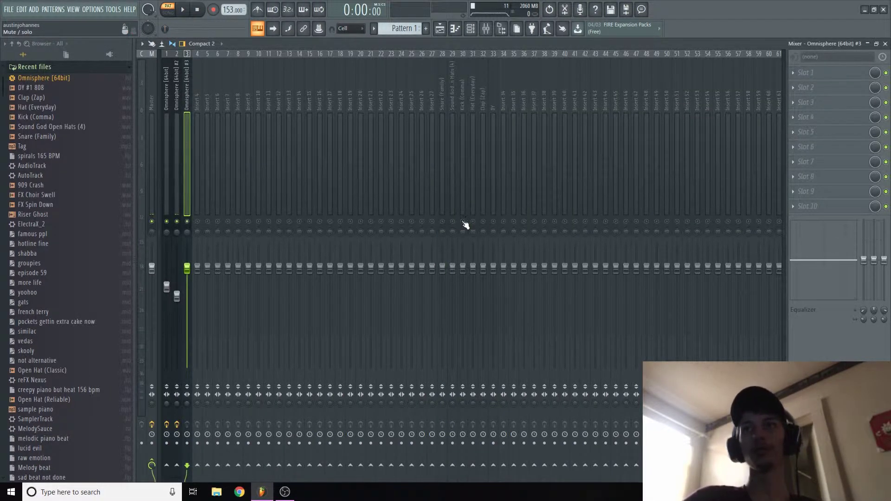
Add Fruity Parametric EQ 2 to the Omnisphere #3 track, cutting the lows with band 1 and boosting band 5 about 2.7 dB at 1344 Hz
click(806, 72)
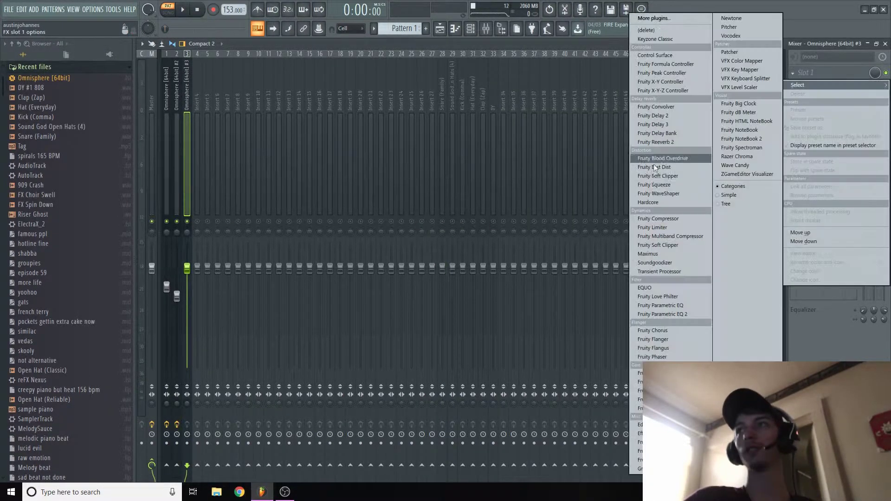
click(675, 314)
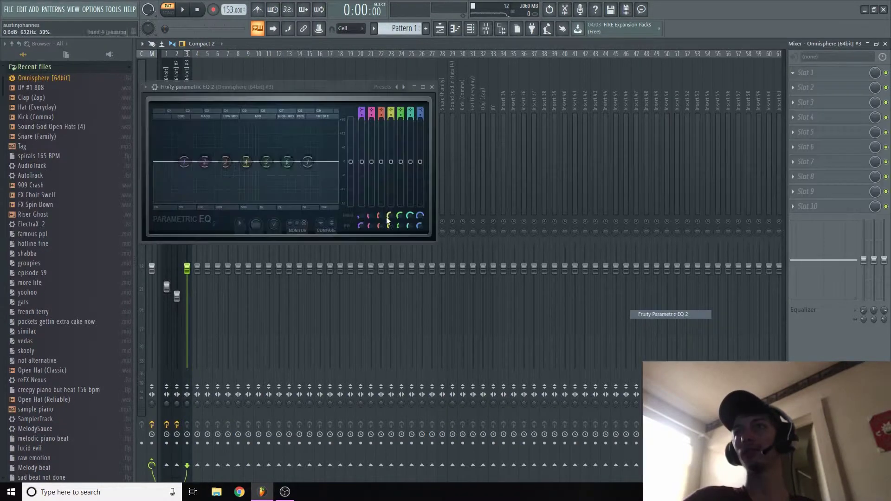
drag(185, 162, 222, 200)
key(space)
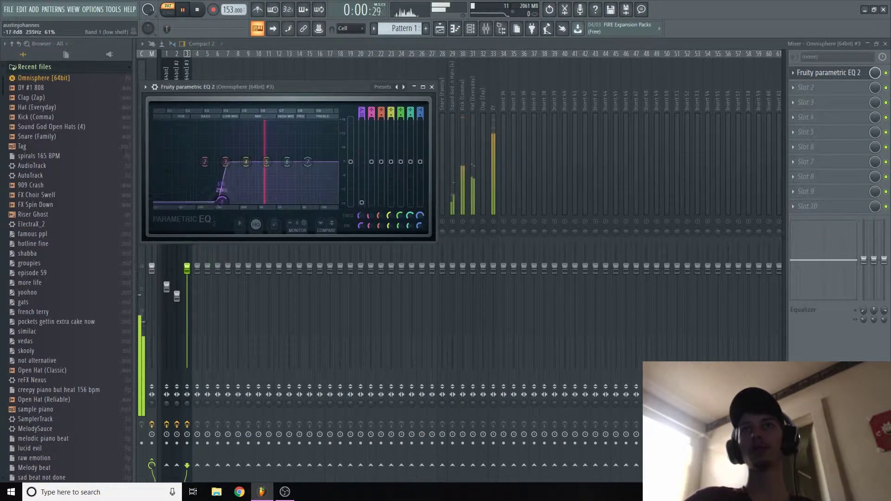
drag(267, 161, 267, 155)
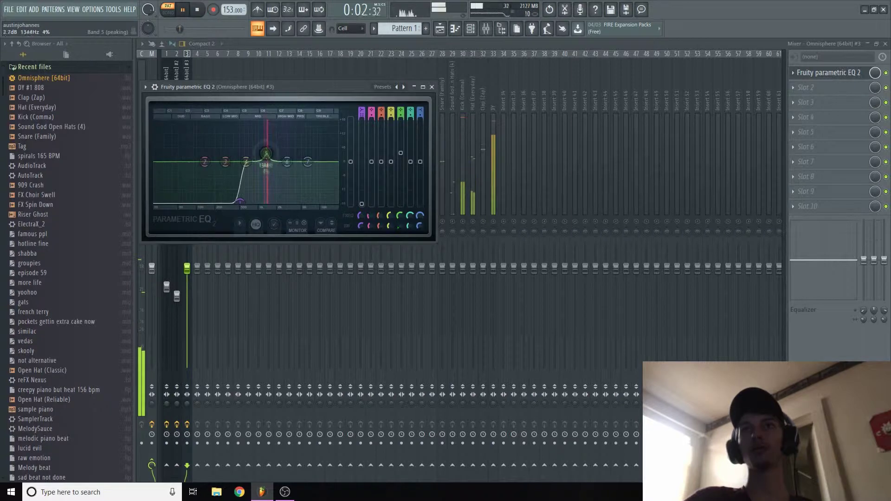
Add Fruity Reeverb 2 to the Omnisphere #3 track, and set the mixer volumes of Omnisphere #3 to 87% and Omnisphere #2 to 80%
click(798, 87)
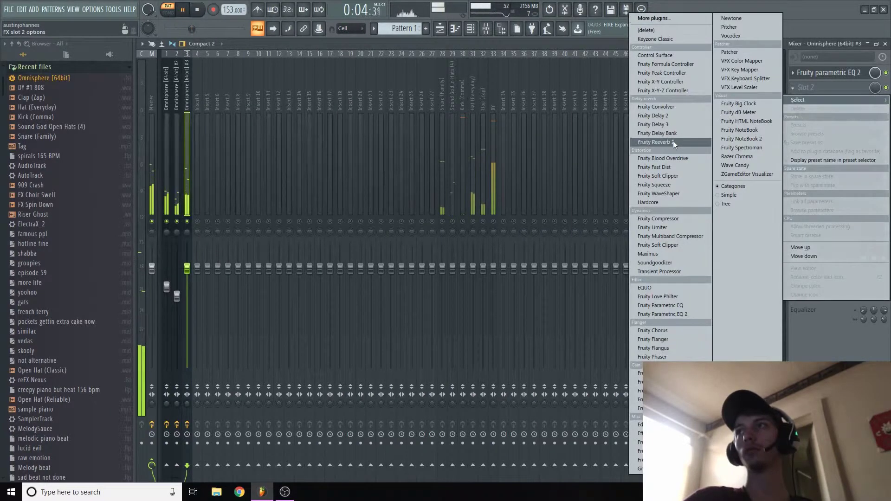
click(673, 142)
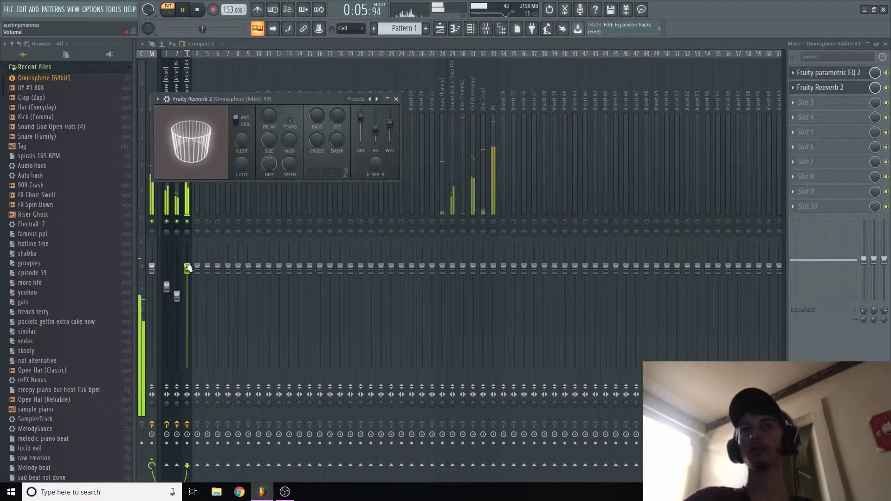
drag(187, 268, 176, 289)
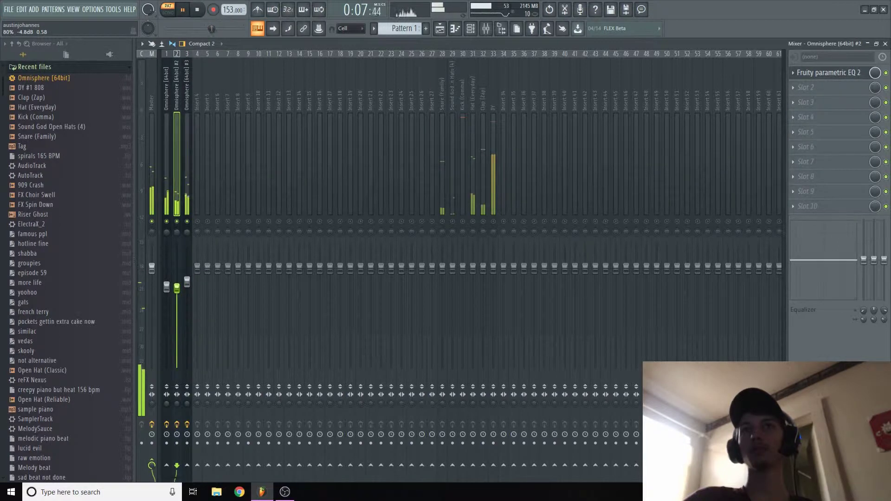
click(184, 287)
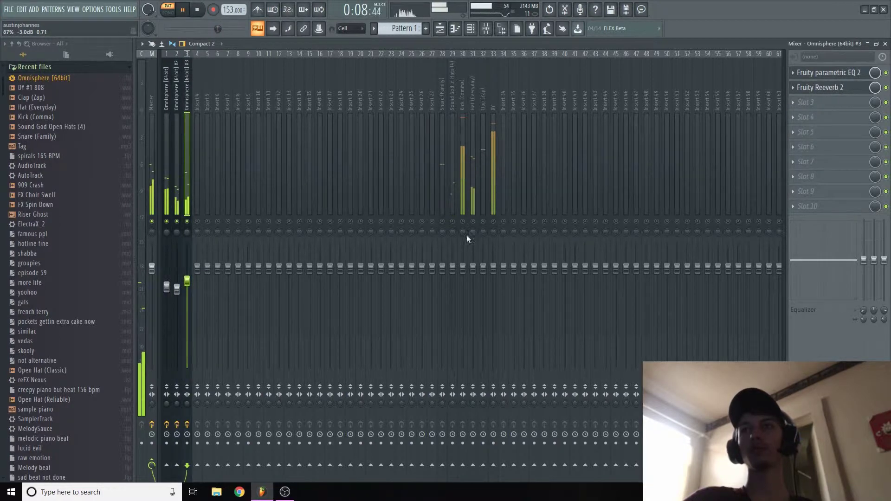
Add Fruity Fast Dist with distortion type B to the DY 808 track and reduce the effect slot's mix level
click(492, 107)
click(817, 72)
click(670, 168)
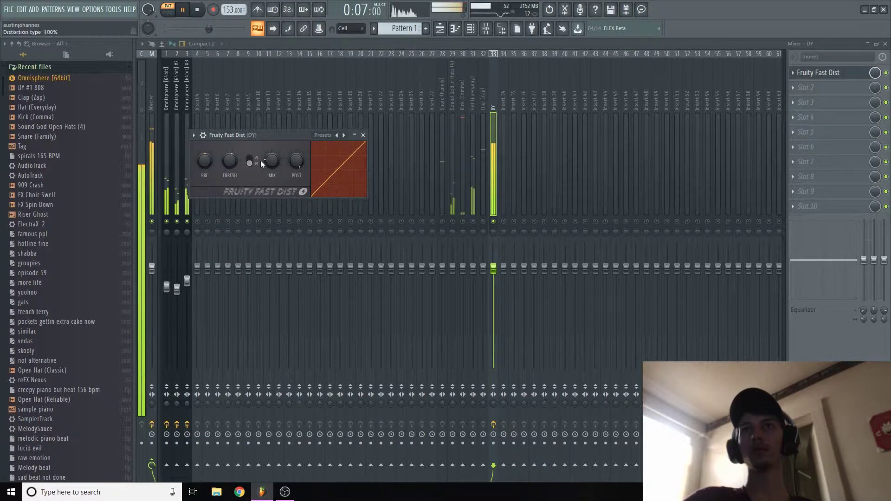
drag(875, 73, 875, 85)
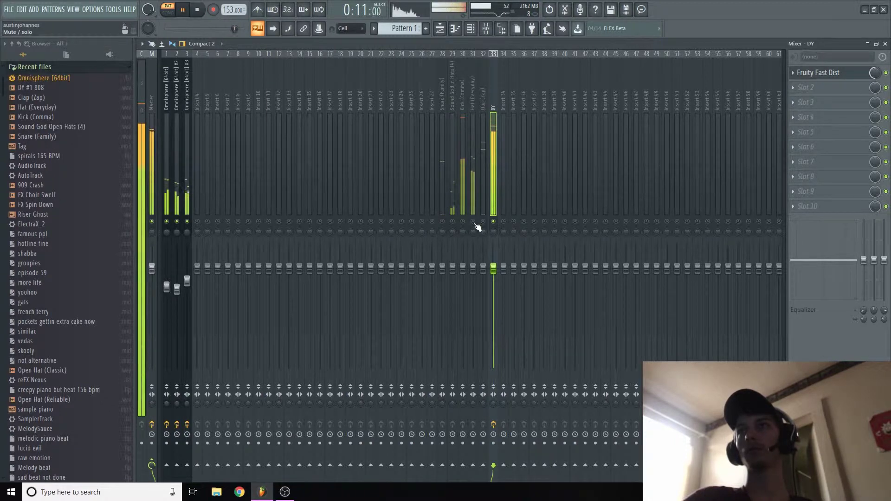
Lower the mixer volumes of the Snare (Family) and Clap (Zap) tracks slightly
click(462, 113)
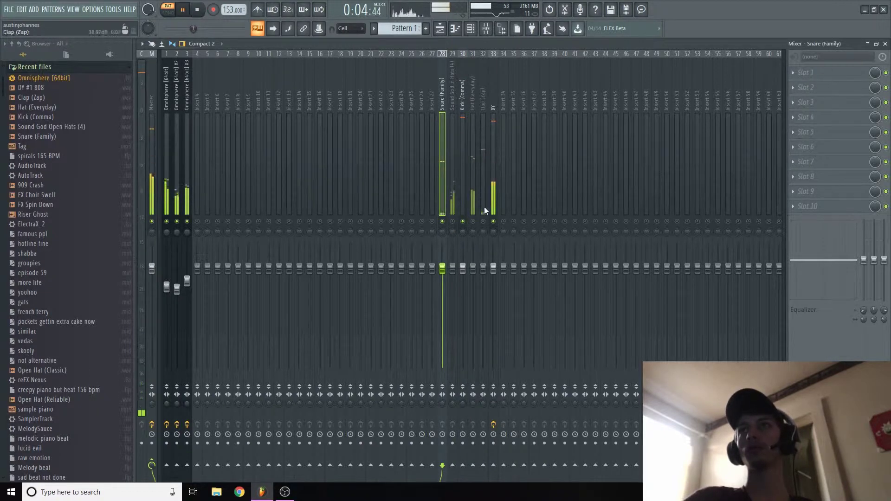
click(484, 103)
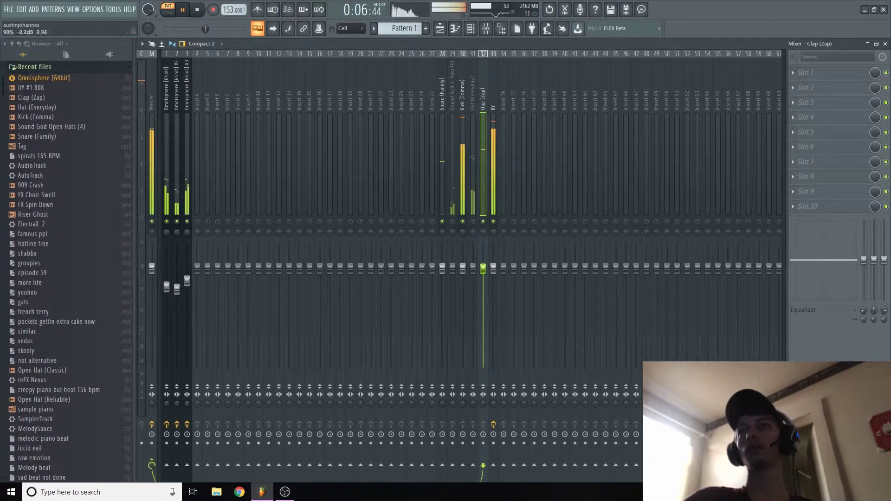
drag(445, 272, 445, 280)
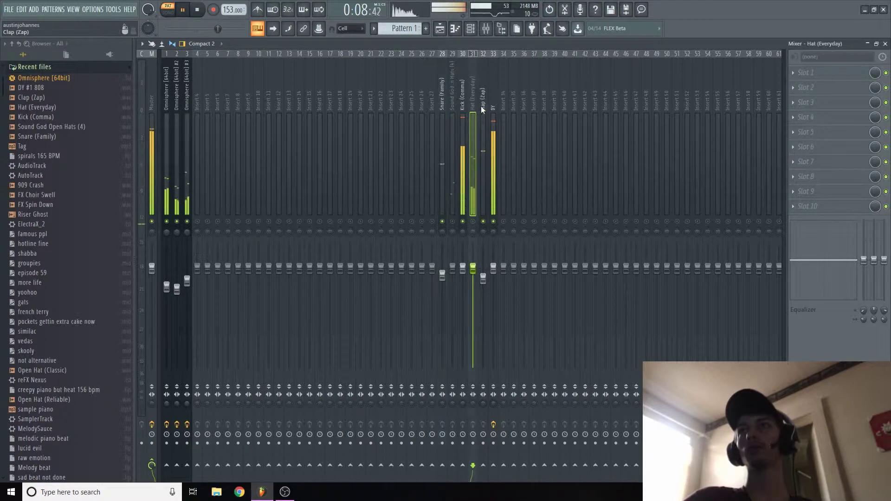
Add Fruity Parametric EQ 2 to the Clap track, boosting the highs with band 7, and lower the open hats track's volume to 77%
click(483, 109)
click(817, 72)
click(671, 306)
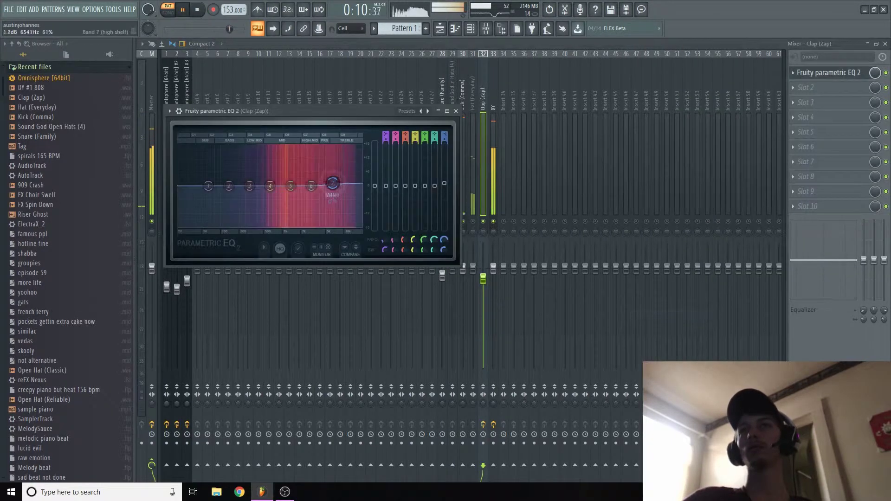
drag(333, 184, 335, 172)
click(456, 111)
click(448, 241)
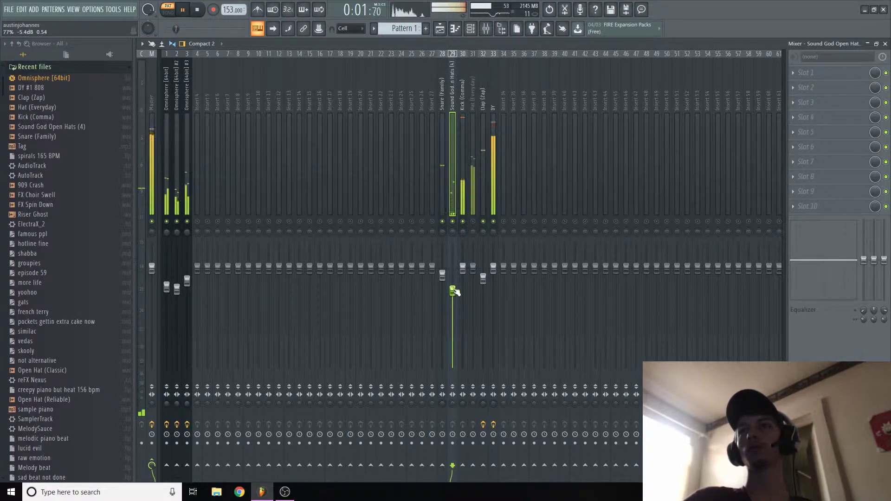
Open the Sound God Open Hats (4) channel's notes in the piano roll
click(471, 29)
click(409, 185)
scroll(399, 171, down, 3)
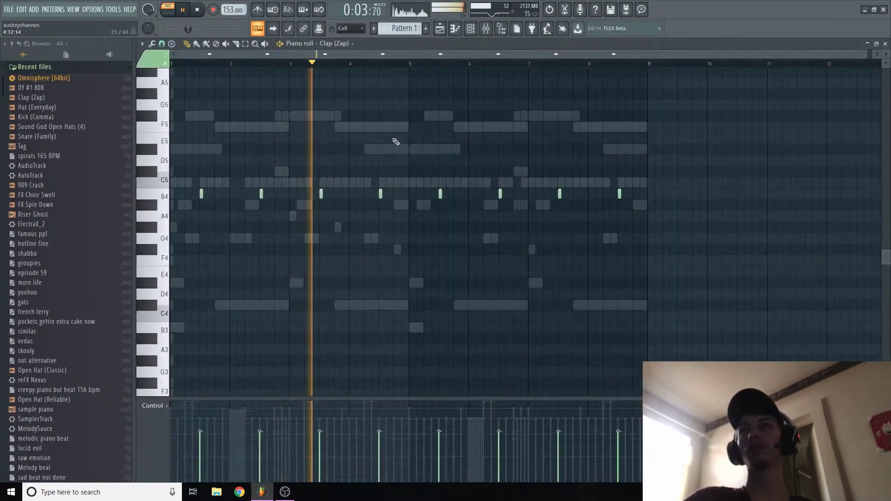
scroll(395, 141, up, 5)
click(349, 43)
click(359, 111)
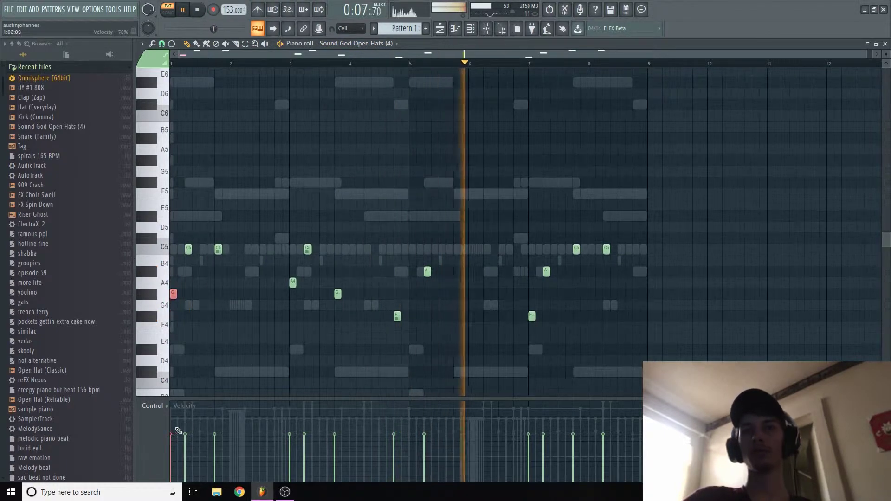
Pan the paired open hat notes at the start of bars 1, 3 and 7 to opposite sides, the last one 52% right
click(153, 406)
click(174, 423)
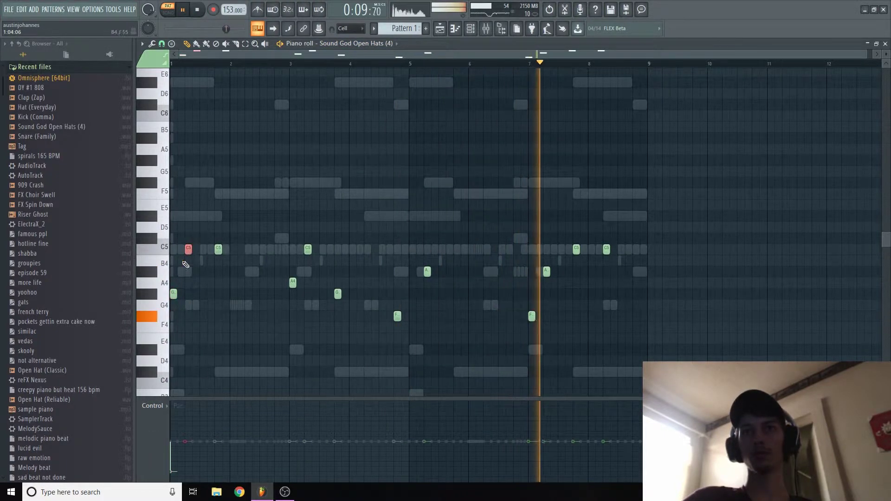
scroll(191, 408, up, 5)
scroll(191, 409, down, 5)
scroll(191, 362, up, 6)
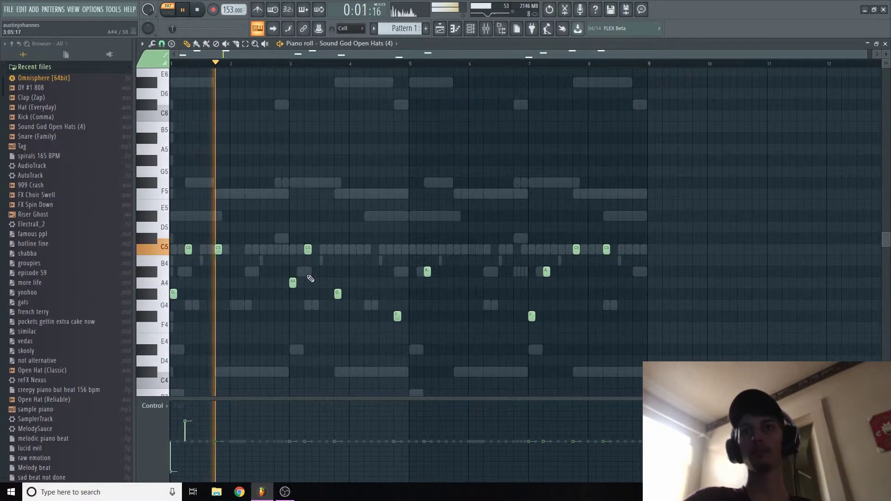
mouse_move(294, 434)
mouse_down()
mouse_move(290, 419)
mouse_move(305, 467)
mouse_up()
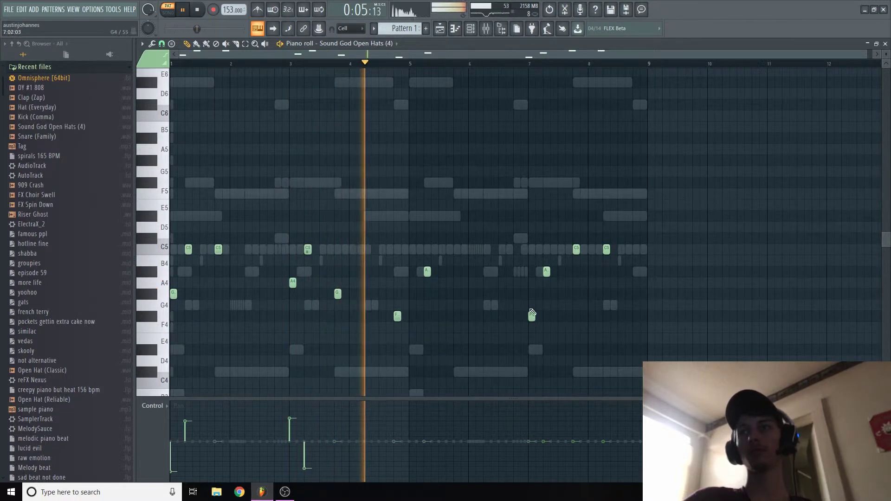
mouse_move(530, 444)
mouse_down()
mouse_move(530, 463)
mouse_move(543, 420)
mouse_up()
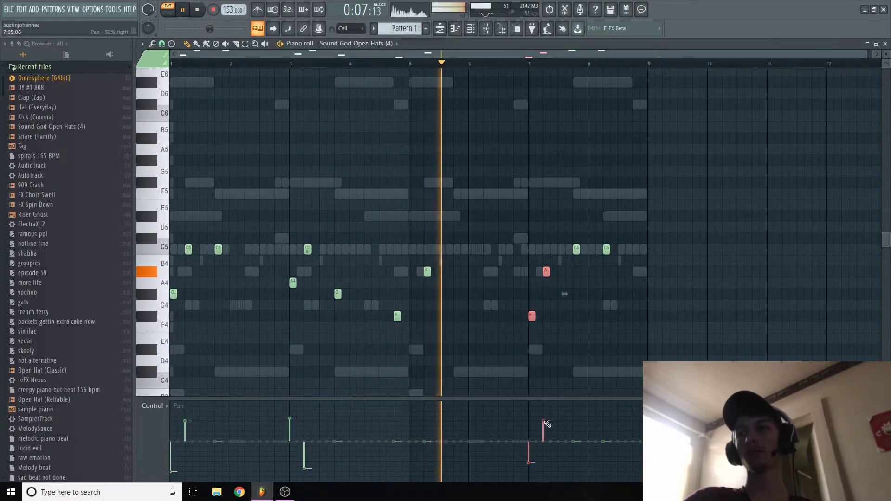
Add Fruity Reeverb 2 with a 50% wet level to the Hat (Everyday) mixer track and lower the track's volume to 74%
click(502, 28)
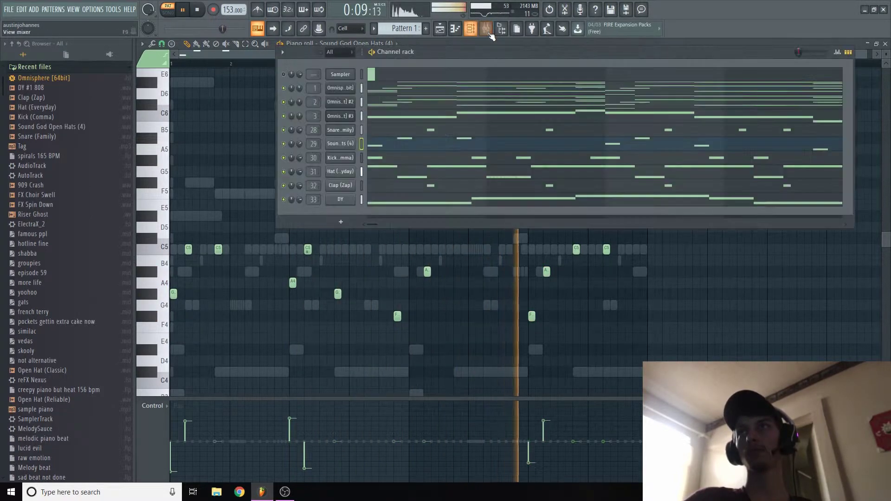
click(487, 28)
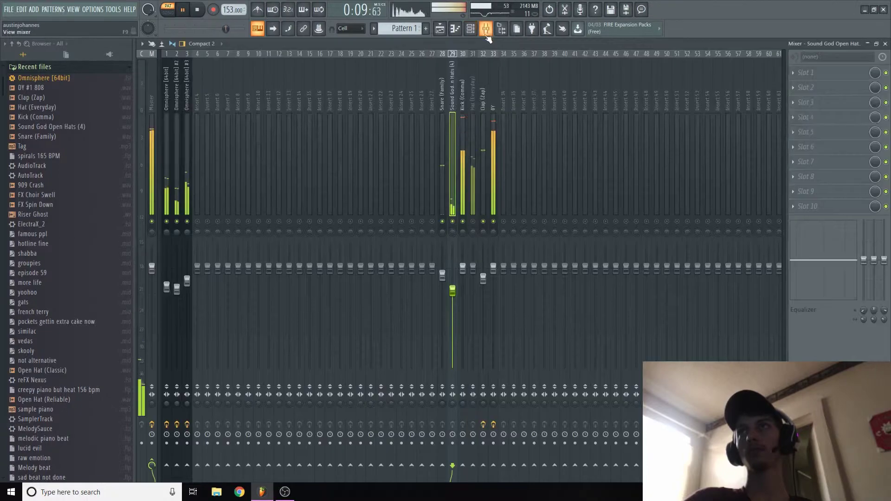
click(475, 103)
click(828, 73)
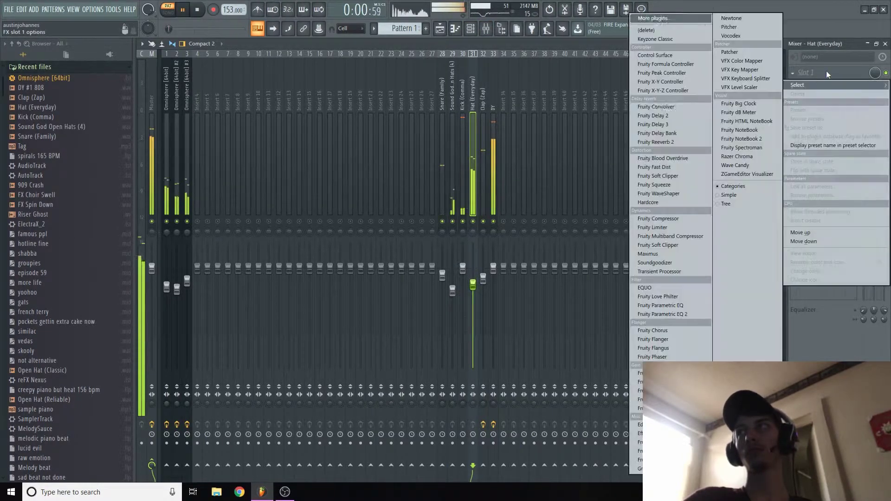
click(667, 143)
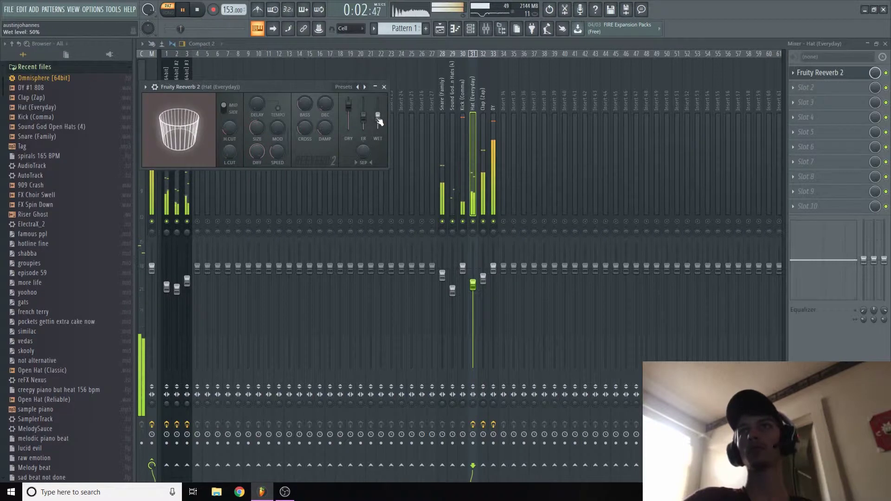
drag(473, 285, 473, 294)
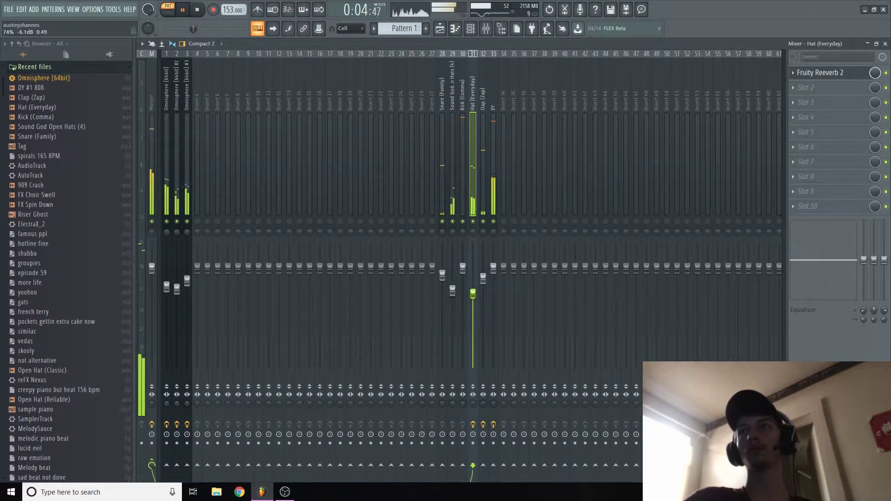
Delete the unused Sampler channel from the channel rack
click(471, 31)
right_click(335, 76)
click(409, 173)
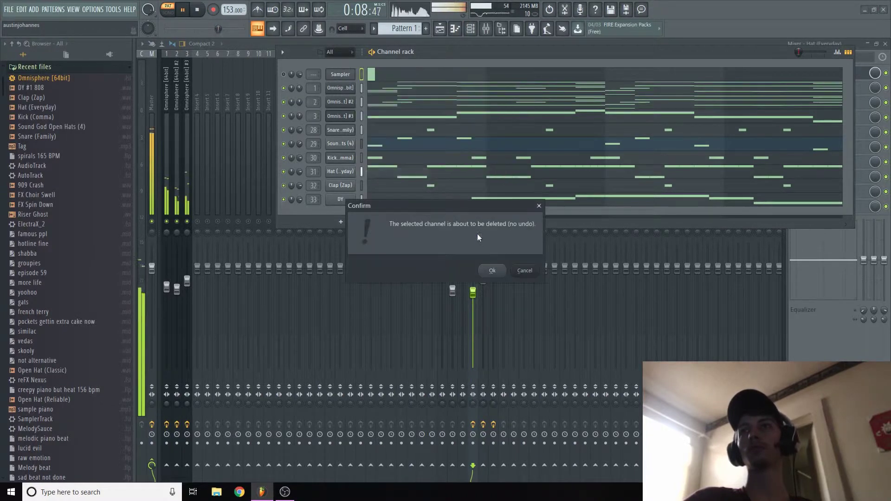
click(492, 270)
click(474, 42)
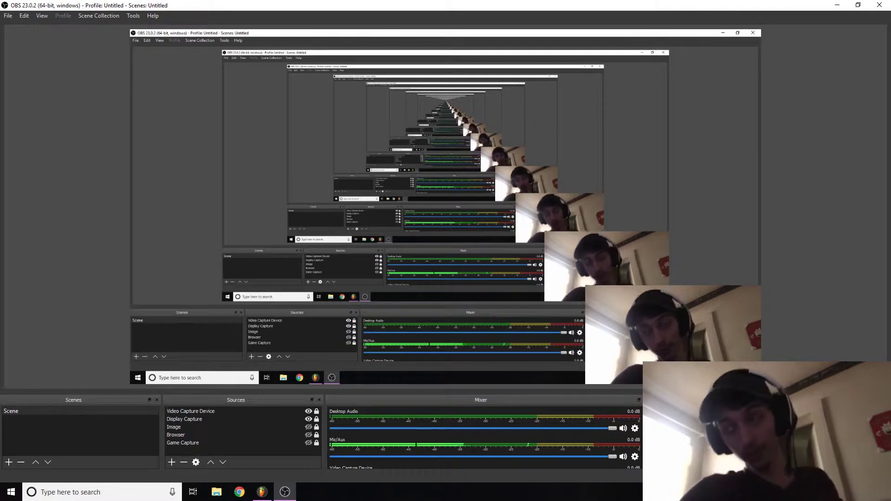
Delete the Omnisphere #3, Snare, open hats, Kick and DY clips from bars 9 to 16 of the playlist
mouse_move(276, 497)
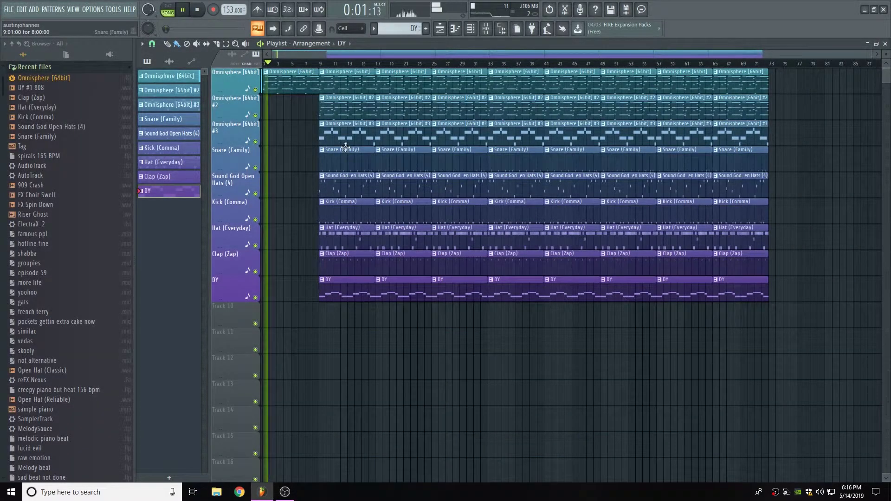
key(F9)
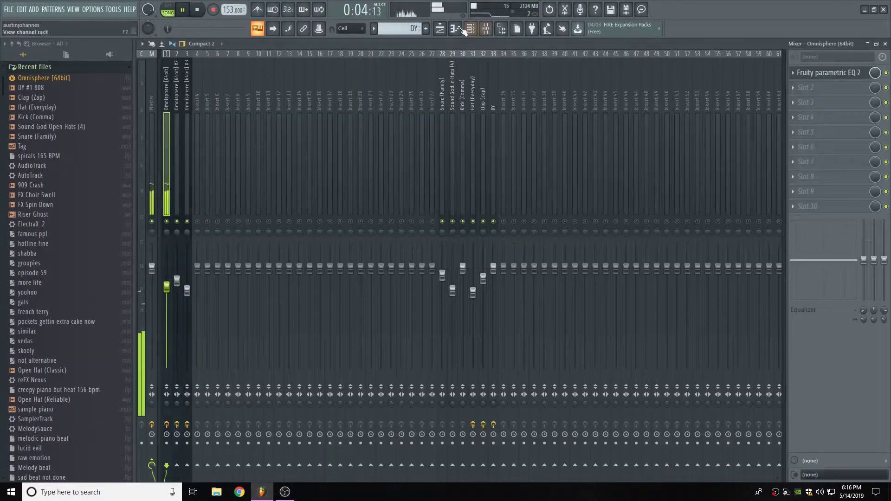
key(F9)
right_click(344, 217)
right_click(351, 280)
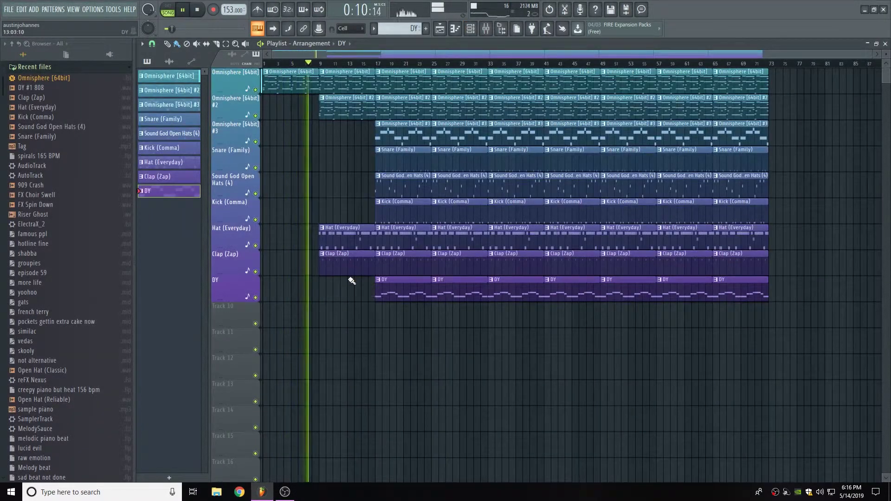
Delete the Kick, open hats and Snare clips in bars 17 to 24, and shorten the Hat clip there by about one bar
scroll(377, 185, up, 4)
scroll(381, 162, down, 4)
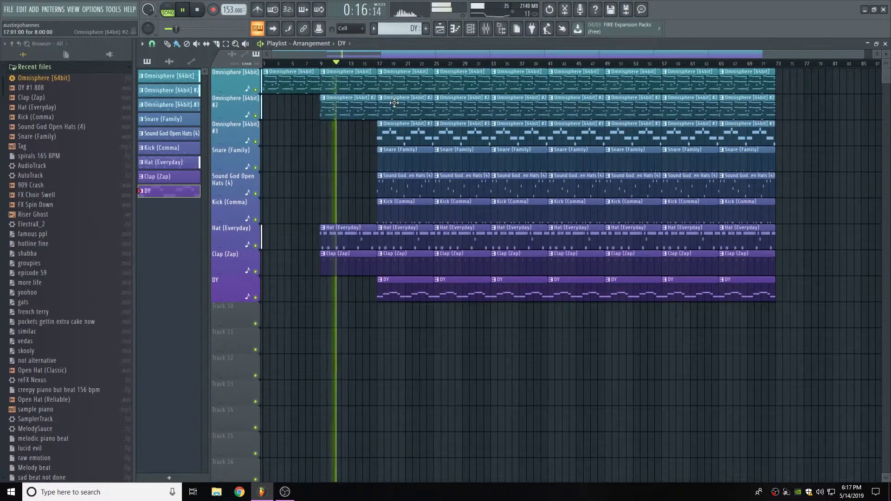
key(F9)
key(F9)
key(F6)
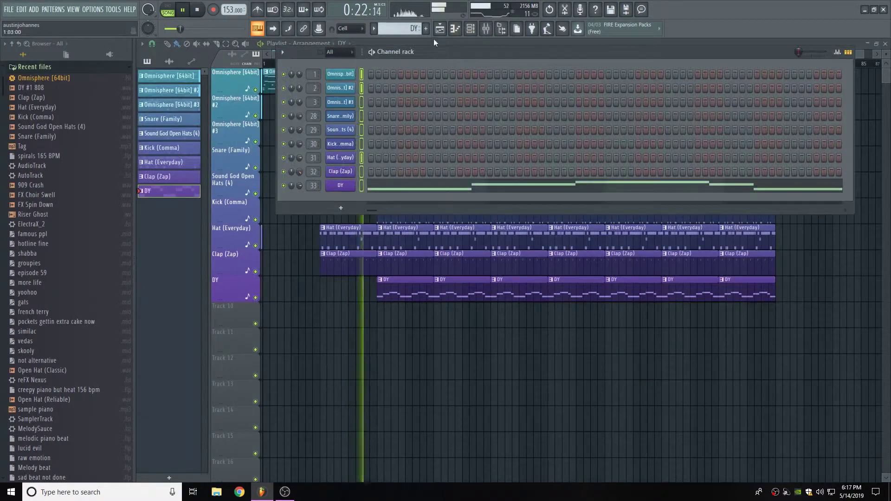
key(F6)
right_click(401, 211)
right_click(400, 184)
right_click(402, 158)
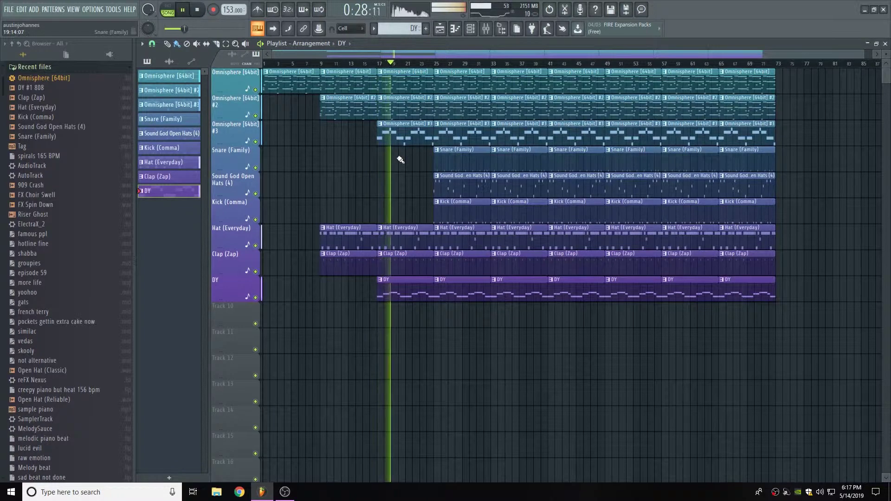
drag(432, 245, 427, 244)
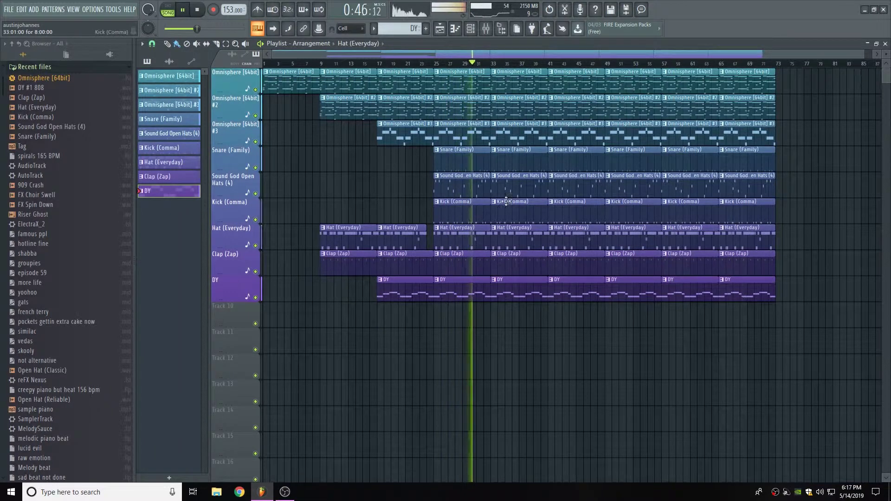
Delete every clip in bars 33 to 40 except the first Omnisphere layer
right_click(507, 288)
right_click(508, 263)
right_click(508, 237)
right_click(508, 210)
right_click(509, 184)
right_click(510, 160)
right_click(512, 139)
right_click(512, 111)
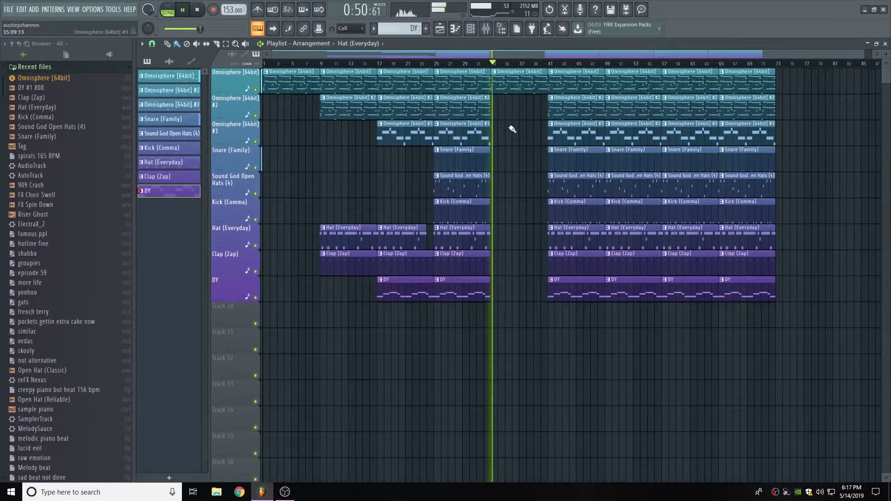
Delete the Snare, open hats, DY and Omnisphere #3 clips from bars 41 to 48
right_click(564, 163)
right_click(571, 188)
right_click(568, 254)
right_click(569, 284)
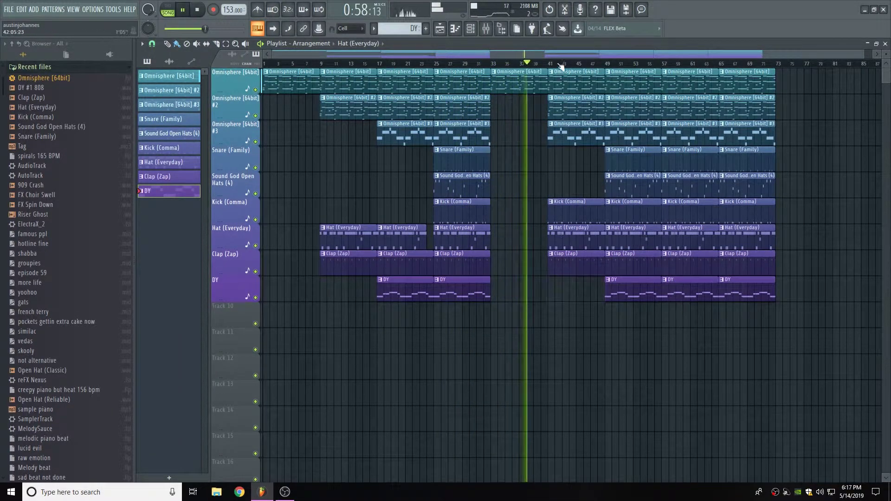
right_click(576, 133)
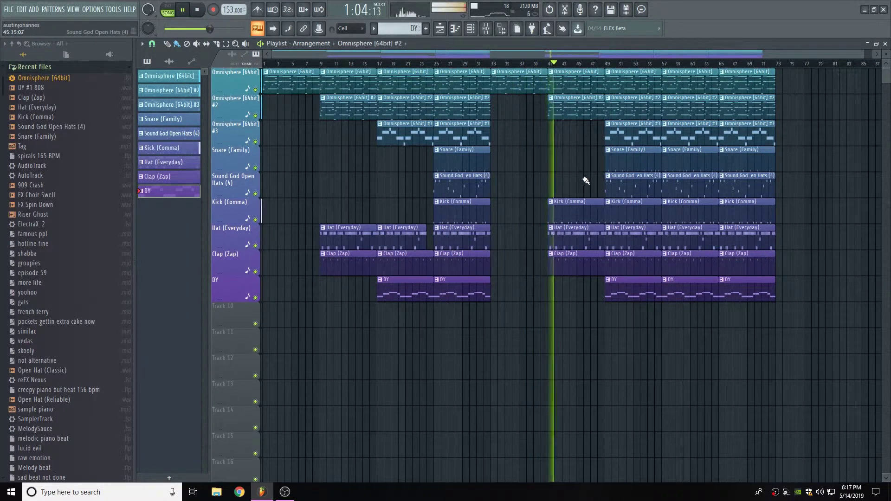
Lower the Kick's volume slightly in the mixer
key(F9)
key(F9)
key(F9)
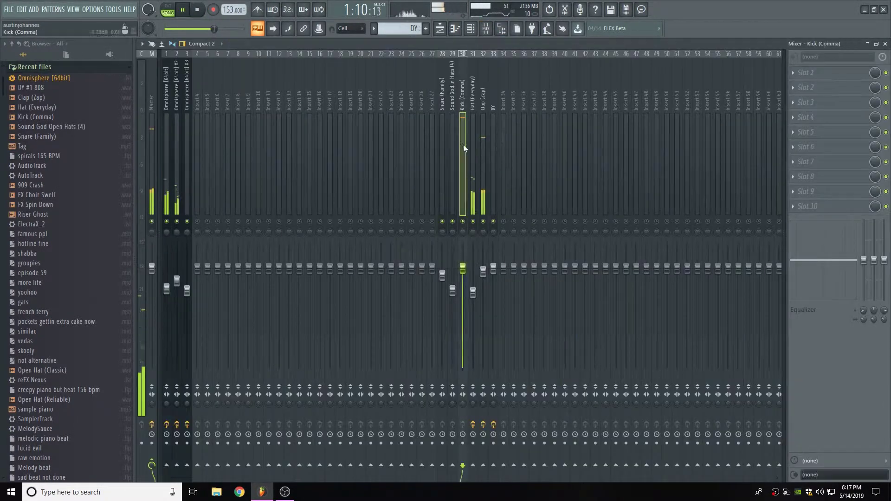
Delete the open hats clip in bars 49 to 56 and shorten the Kick clip there to four bars and the Hat clip to about six
key(F9)
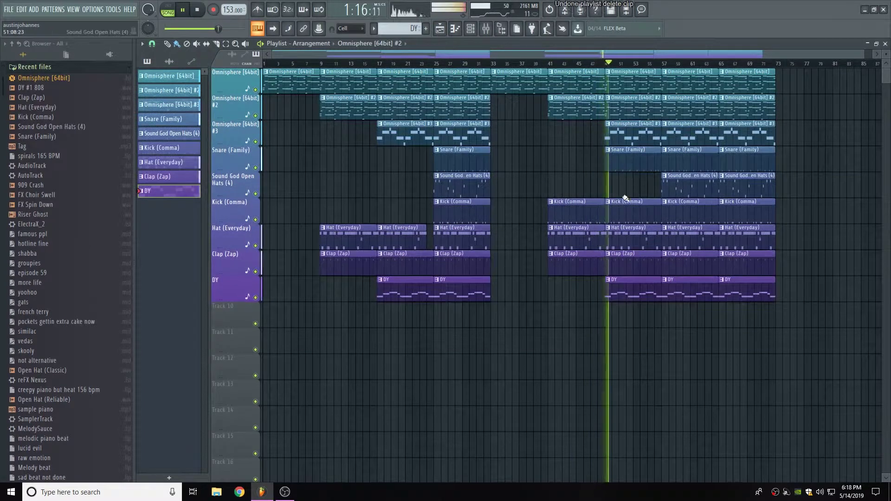
scroll(608, 185, right, 1)
drag(639, 214, 626, 228)
scroll(625, 228, right, 1)
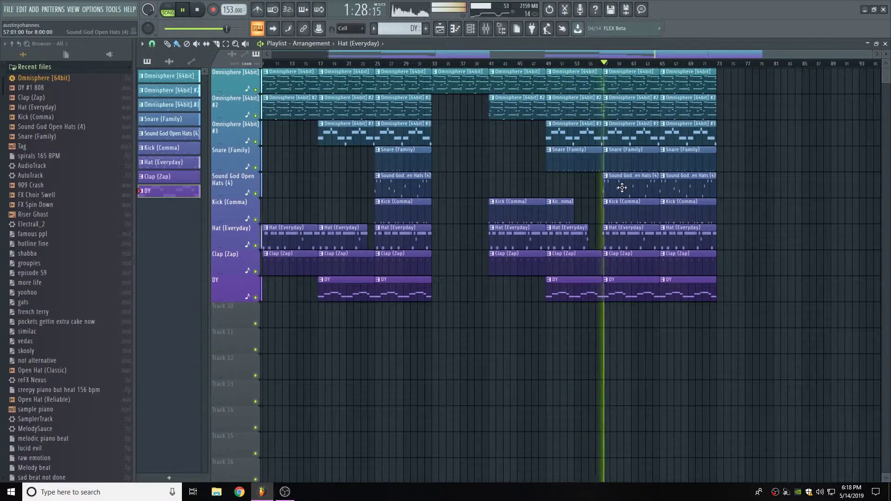
Shorten the open hats clip at bar 57 to its first hits and place a short copy at bar 61
drag(659, 186, 632, 188)
scroll(610, 187, up, 3)
click(695, 189)
scroll(696, 189, down, 3)
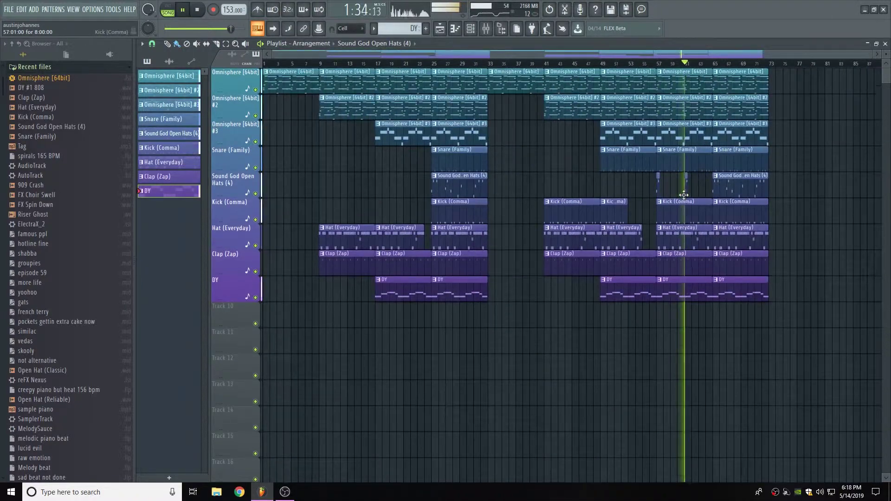
Delete the Kick, open hats, Snare and Omnisphere #3 clips from bars 65 to 72, keeping the Hat and Clap clips
right_click(736, 235)
key(ctrl+z)
right_click(737, 212)
right_click(737, 186)
right_click(737, 161)
right_click(738, 268)
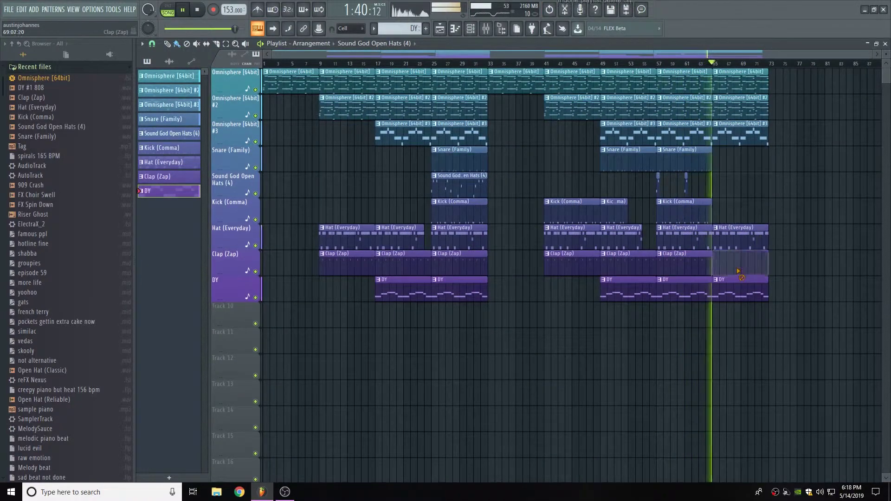
key(ctrl+z)
right_click(734, 136)
Duplicate all clips in bars 65 to 72 twice so the arrangement extends through bar 88
drag(660, 53, 692, 54)
drag(698, 73, 754, 354)
key(ctrl+b)
key(ctrl+b)
ctrl+click(754, 354)
Add a Kick clip in bars 65 to 72 and trim its start so it plays only from bar 69
scroll(697, 278, down, 2)
click(625, 211)
click(661, 212)
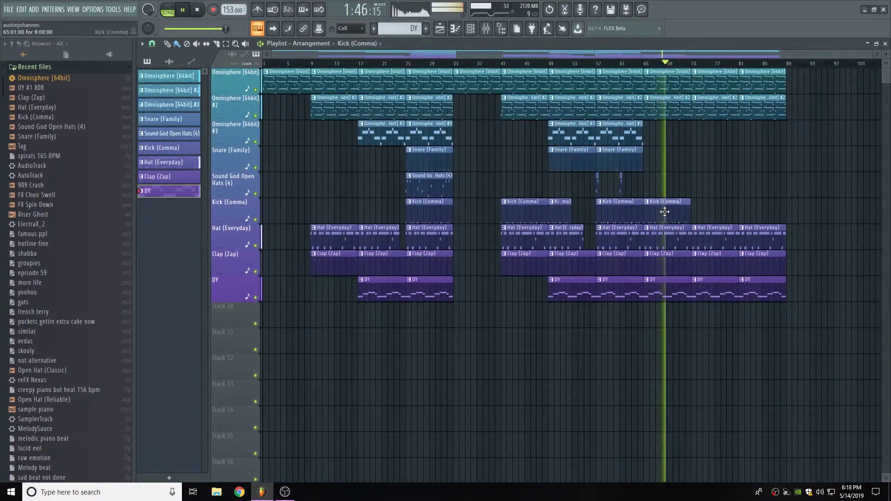
drag(645, 210, 667, 209)
Place Snare and Kick clips at bar 73 and copy the two short open hats clips from bars 57 and 61 to bars 73 and 77
click(620, 160)
click(714, 160)
click(640, 209)
click(710, 211)
drag(634, 183, 596, 189)
drag(598, 188, 692, 189)
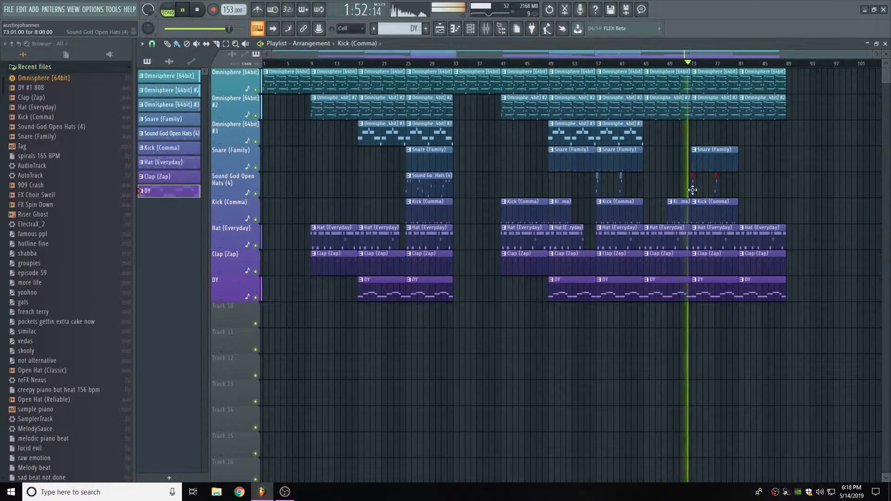
Add an Omnisphere #3 clip at bar 73, and try deleting the first Omnisphere clip there before restoring it
right_click(710, 86)
key(ctrl+z)
click(688, 63)
right_click(705, 88)
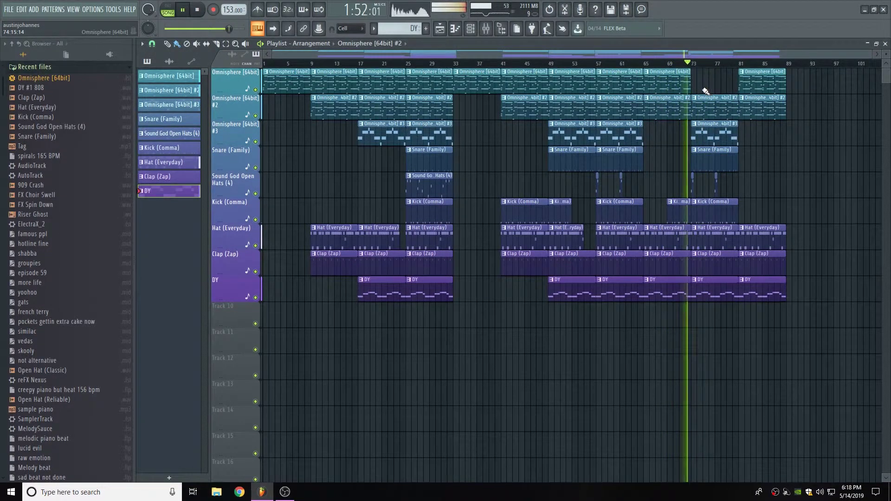
click(676, 91)
click(713, 87)
Shorten the Omnisphere #3, Snare, Kick, Hat, Clap and DY clips at bar 73 to four bars
drag(721, 298, 714, 133)
key(ctrl+d)
Copy the Snare, open hats and Kick clips from bar 25 and an Omnisphere #3 clip to bar 81
drag(455, 223, 426, 162)
drag(427, 162, 760, 163)
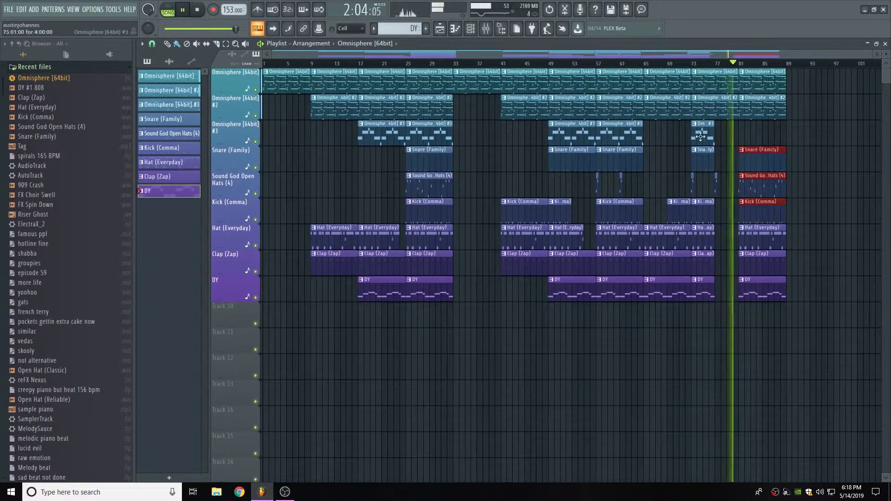
drag(618, 136, 761, 137)
drag(785, 187, 743, 187)
Duplicate all clips in bars 81 to 88 into bars 89 to 96
drag(791, 353, 746, 83)
key(ctrl+b)
key(ctrl+d)
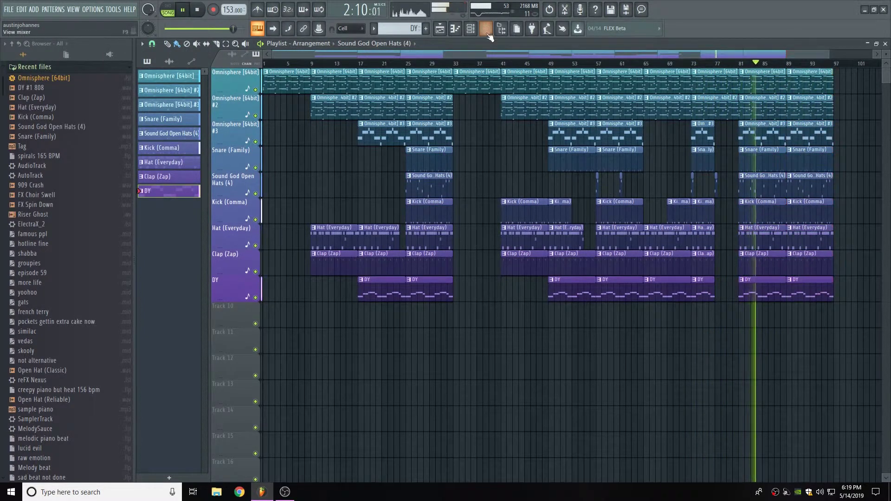
Create a master volume automation clip on Track 10 with a fade-in over the first eight bars and a fade-out from bar 81
click(486, 29)
right_click(152, 269)
click(191, 329)
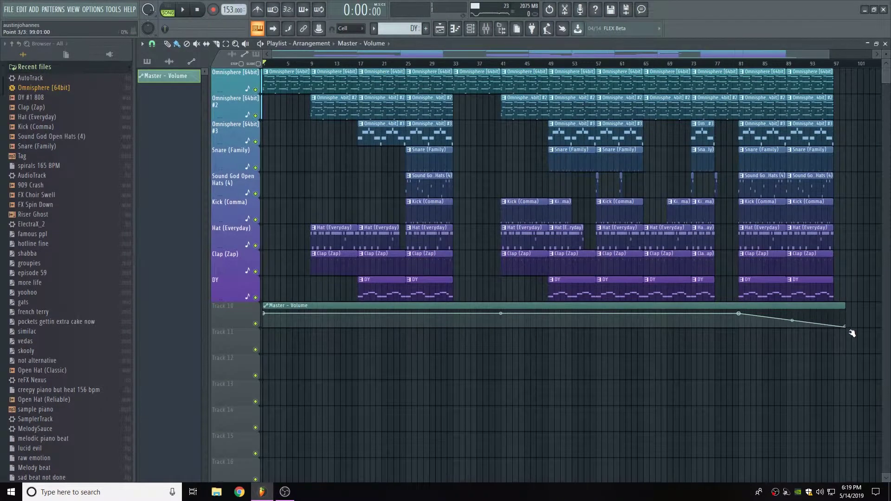
drag(829, 54, 430, 55)
Place the Tag audio file at bar 1 on the Sound God Open Hats track and start playback to hear it
drag(23, 156, 271, 187)
double_click(278, 186)
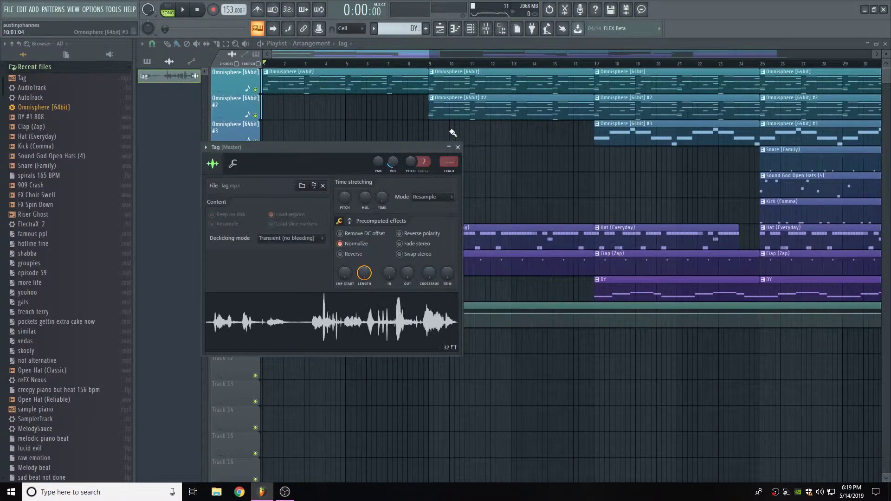
click(458, 147)
key(space)
Route the Tag clip to mixer insert 36 and load Fruity Reeverb 2 on it with the wet level at 52%
double_click(299, 192)
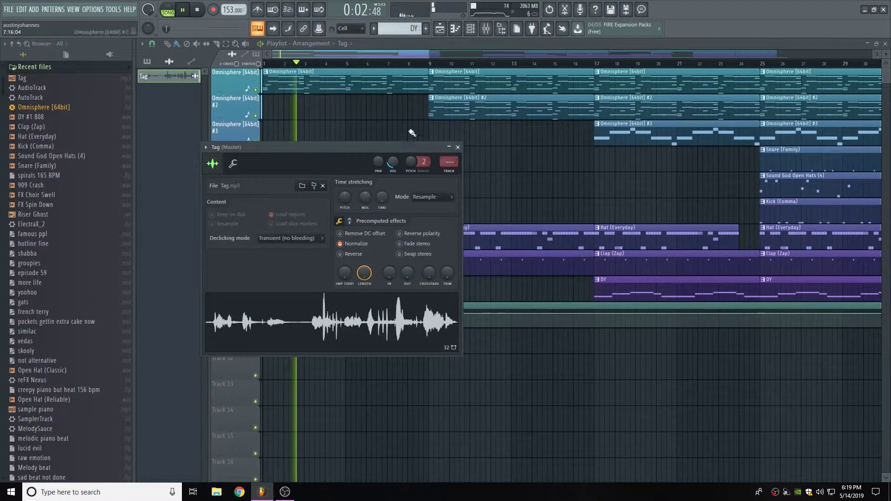
key(F9)
click(526, 82)
key(ctrl+l)
click(805, 73)
click(678, 186)
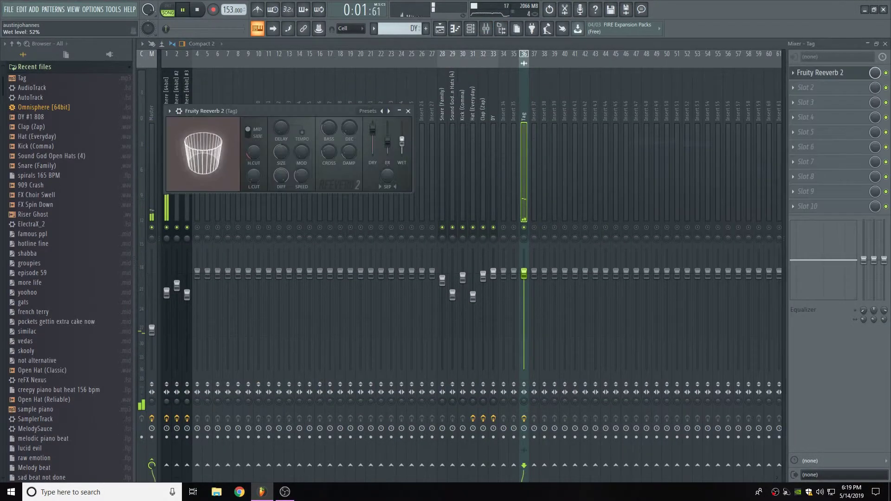
Check the Tag clip's channel settings during playback and close the Fruity Reeverb 2 window
key(F5)
scroll(417, 139, down, 2)
double_click(337, 190)
click(457, 147)
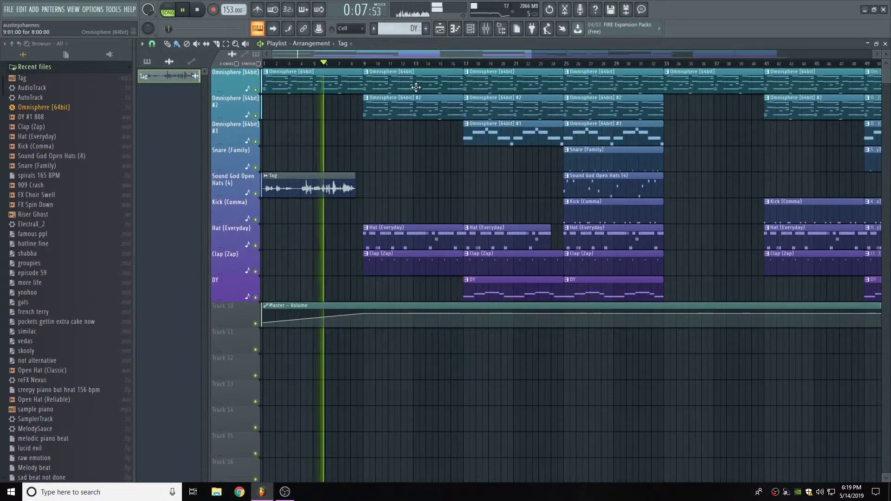
scroll(363, 203, down, 3)
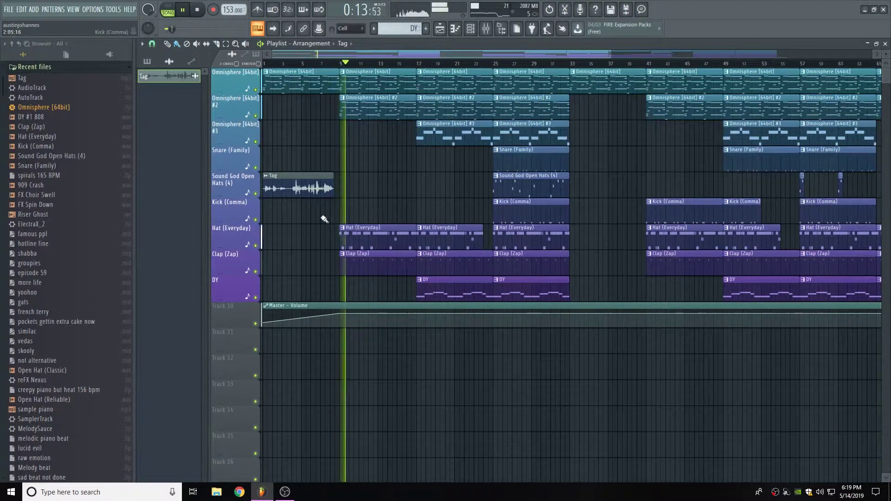
key(F9)
click(405, 111)
click(455, 148)
Shorten the DY clip at bar 65 of the playlist to four bars
click(468, 29)
click(439, 29)
scroll(575, 121, down, 2)
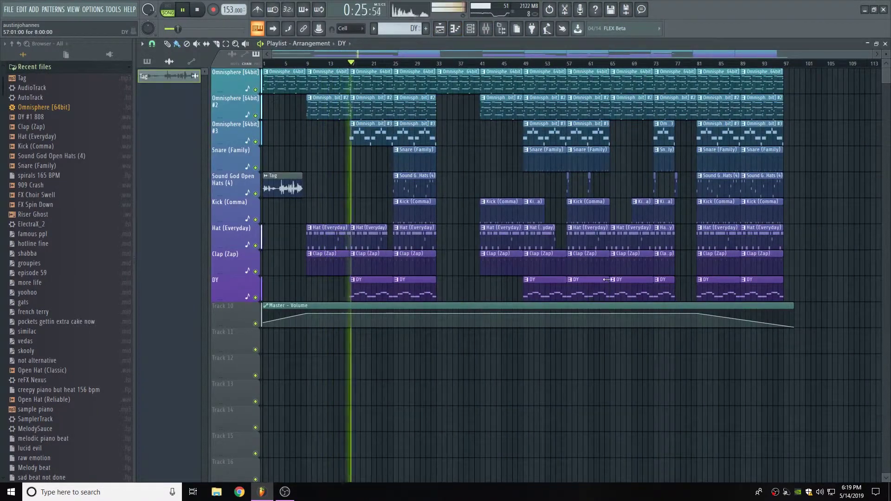
click(645, 279)
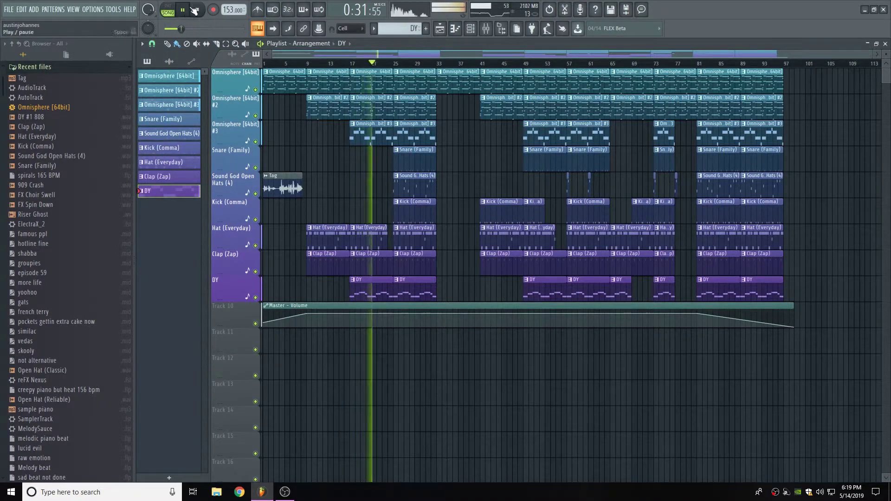
Stop playback and start exporting the song as an MP3 named purple in the Beats as of May 2017 folder
click(197, 10)
click(8, 10)
mouse_move(18, 89)
click(172, 107)
click(420, 83)
double_click(412, 135)
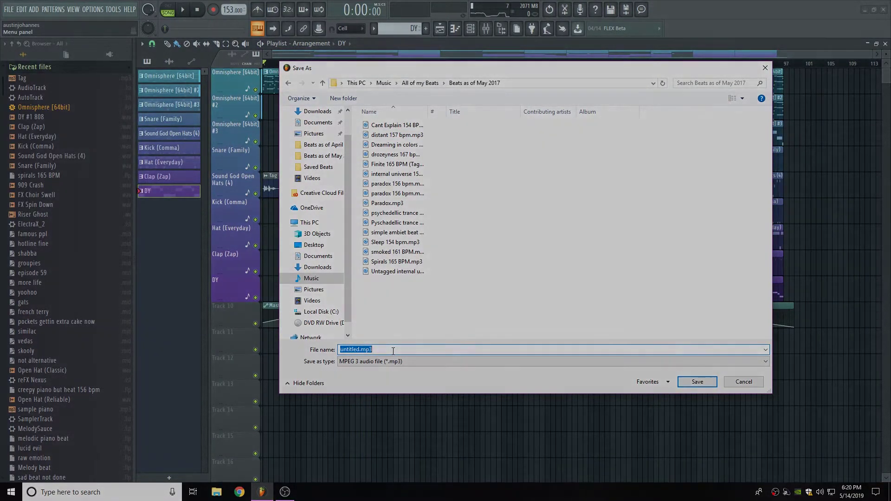
text(purple)
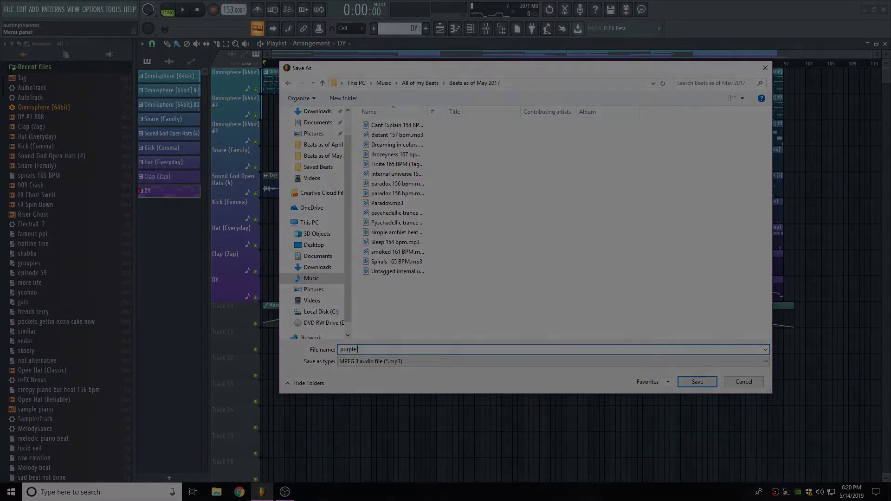